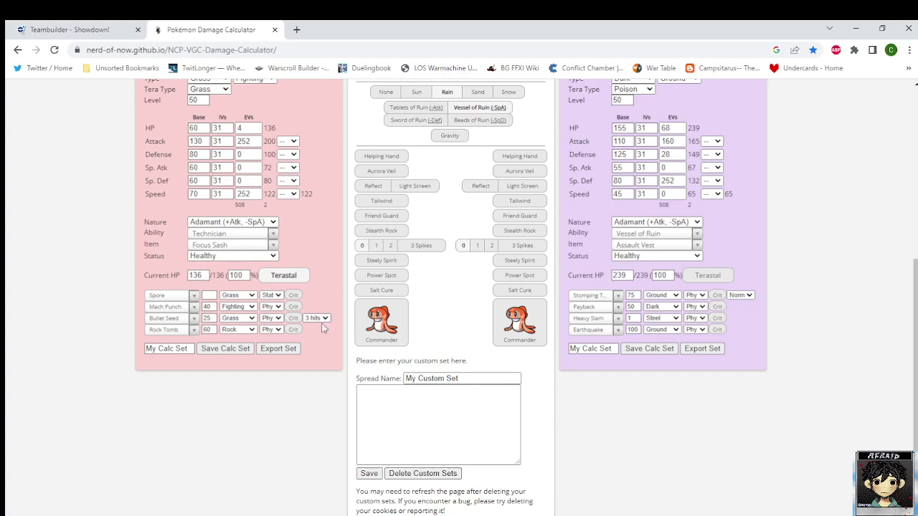
Compare the damage of Breloom's Bullet Seed against Ting-Lu at 4 hits and at 3 hits.
scroll(320, 353, "up", 5)
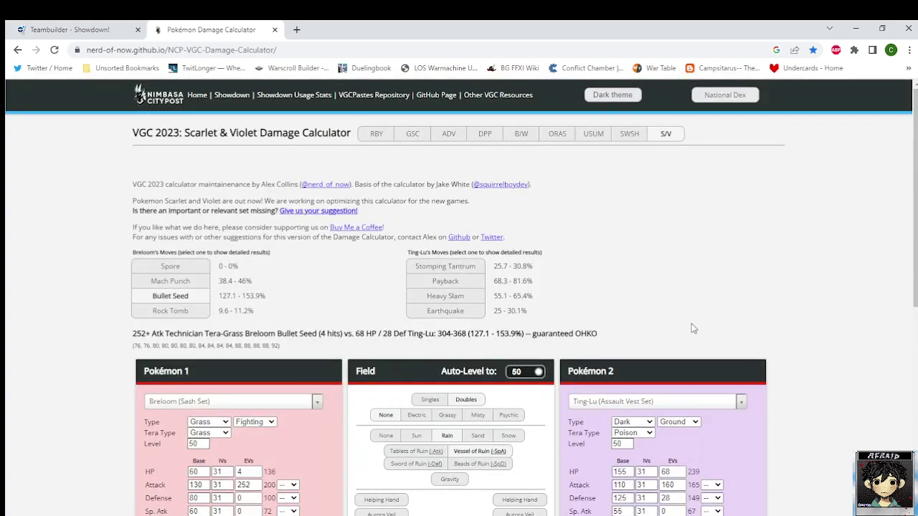
scroll(691, 323, "down", 6)
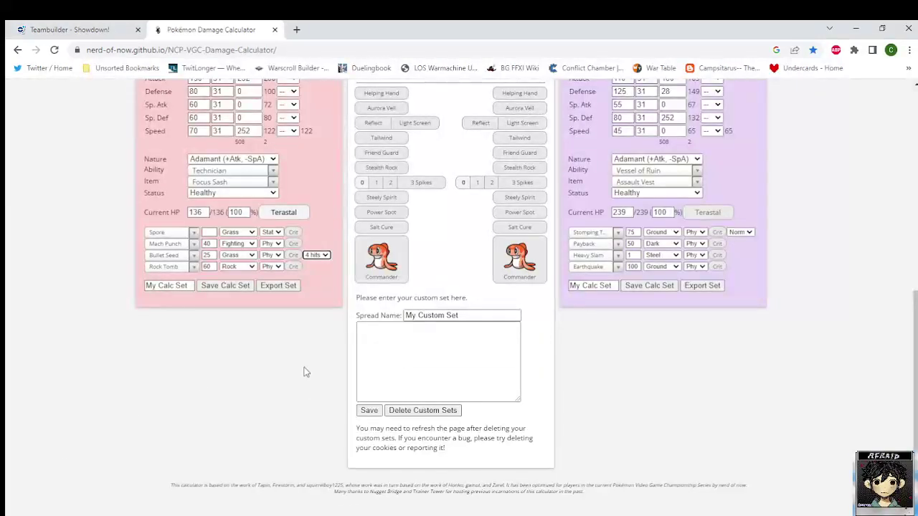
scroll(308, 373, "up", 2)
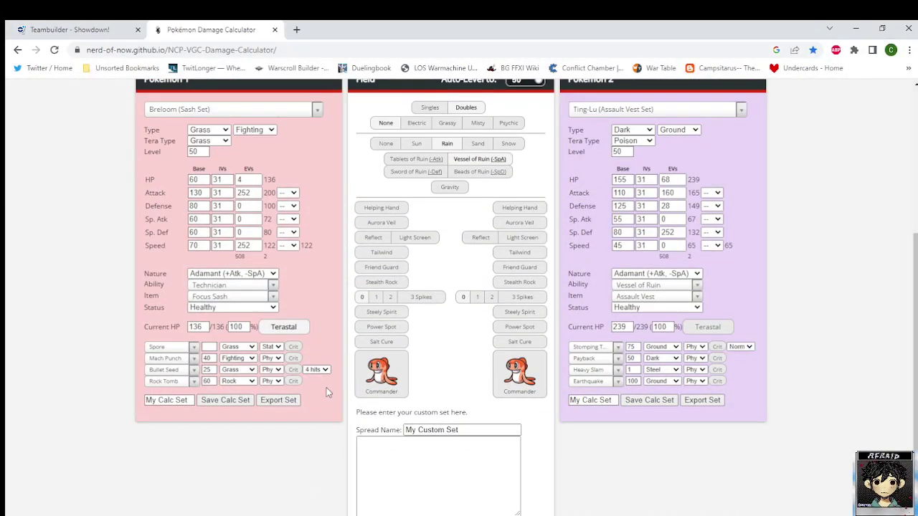
left_click(329, 418)
scroll(337, 437, "up", 2)
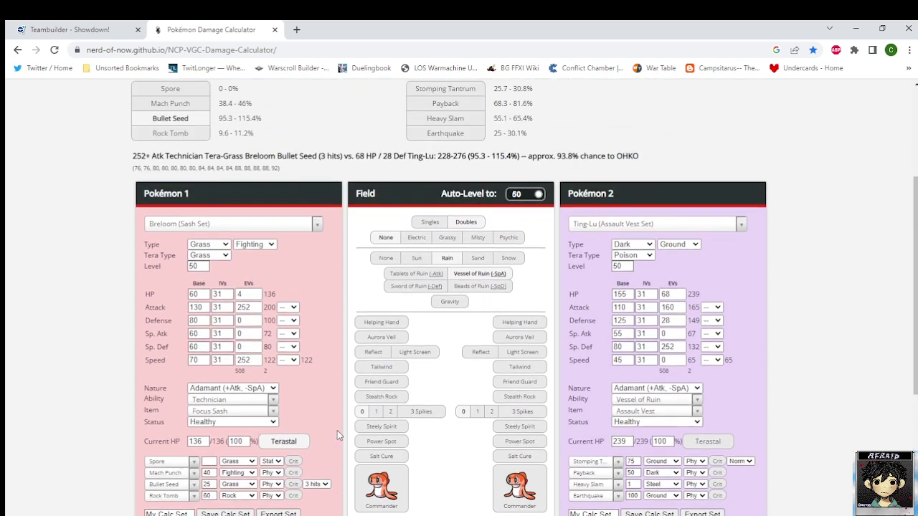
scroll(326, 413, "up", 3)
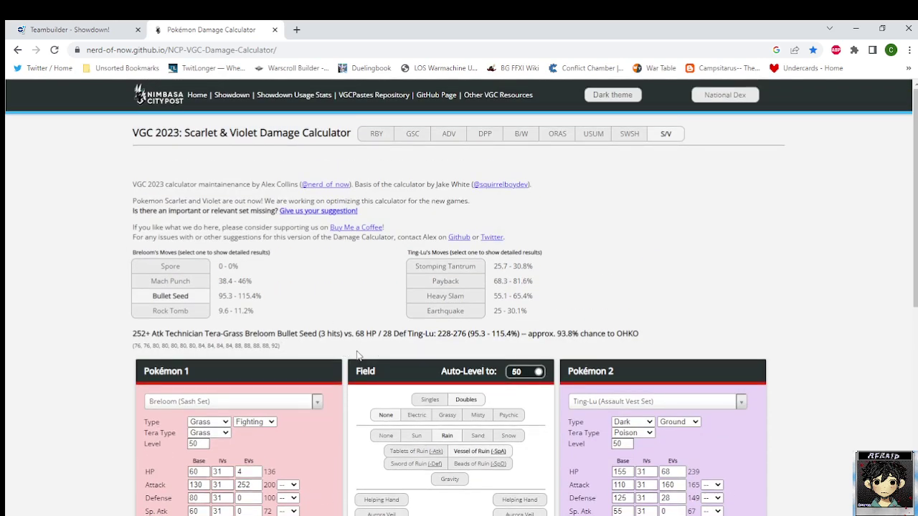
Recheck Breloom's move damage against Ting-Lu and close the damage calculator.
scroll(339, 344, "down", 2)
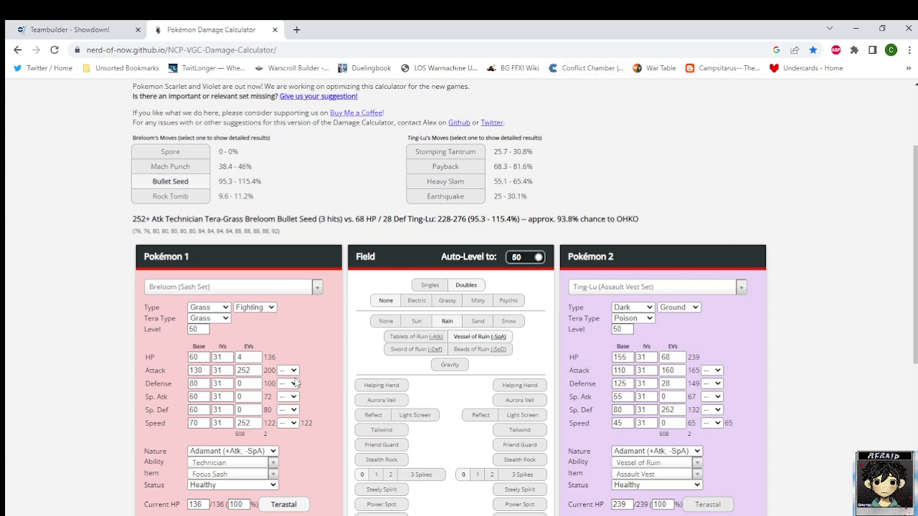
scroll(295, 382, "up", 1)
scroll(294, 377, "up", 1)
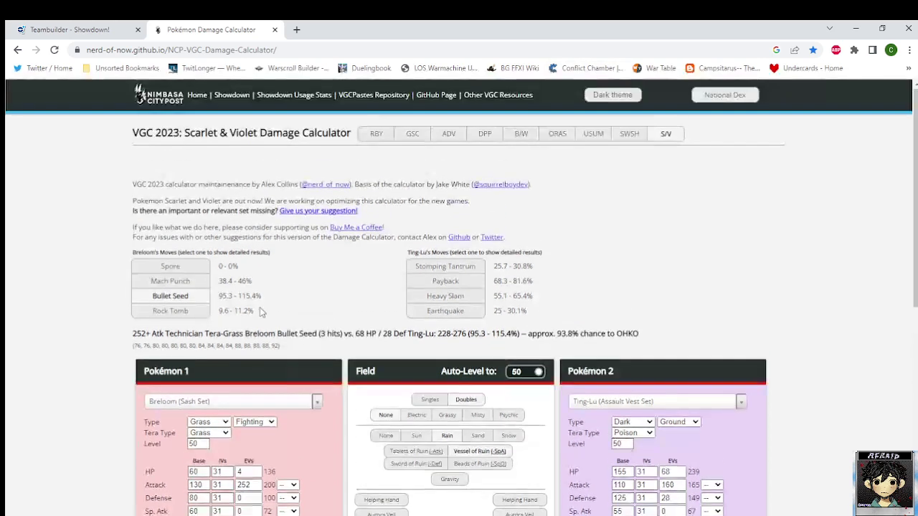
left_click(275, 30)
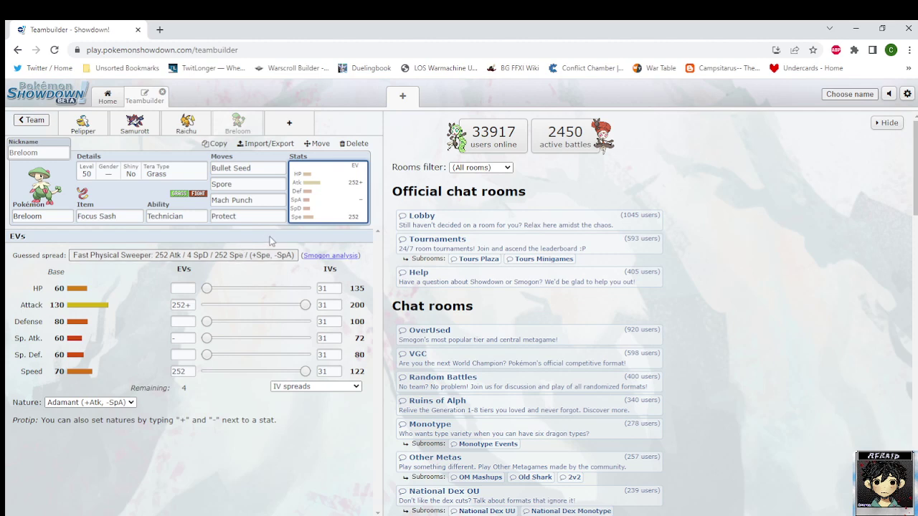
Add an empty fifth slot to the team and browse candidate Pokémon beginning with F, G and H.
left_click(290, 127)
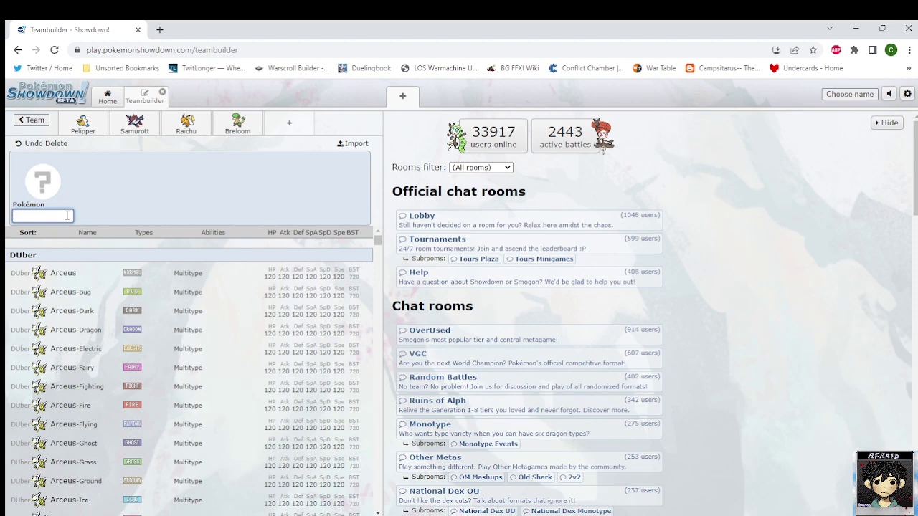
type("f")
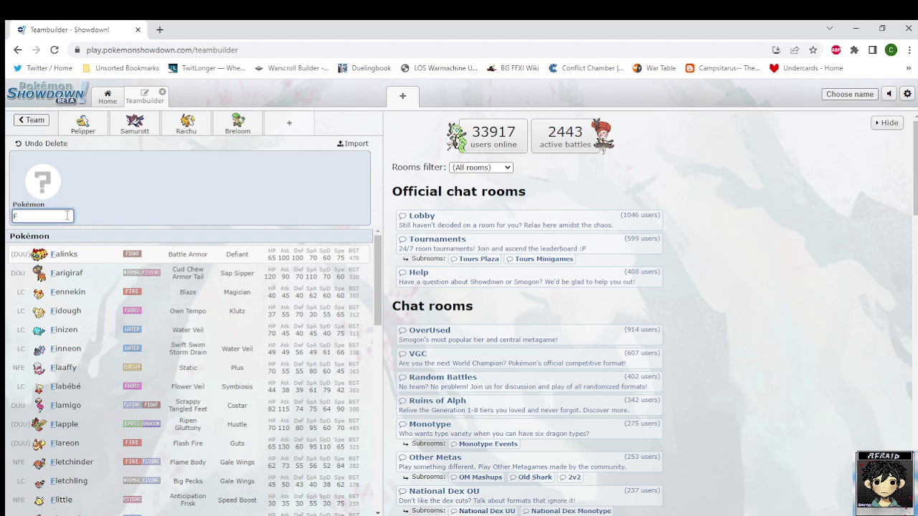
type("g")
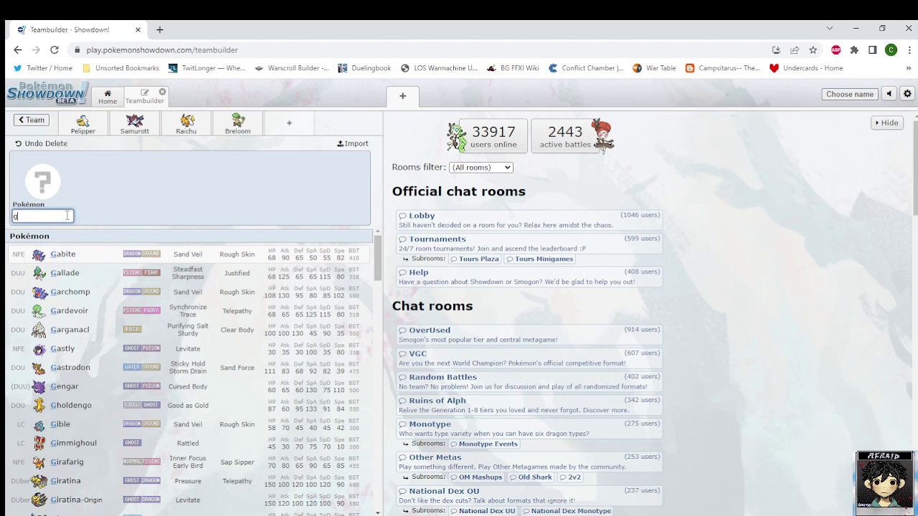
type("h")
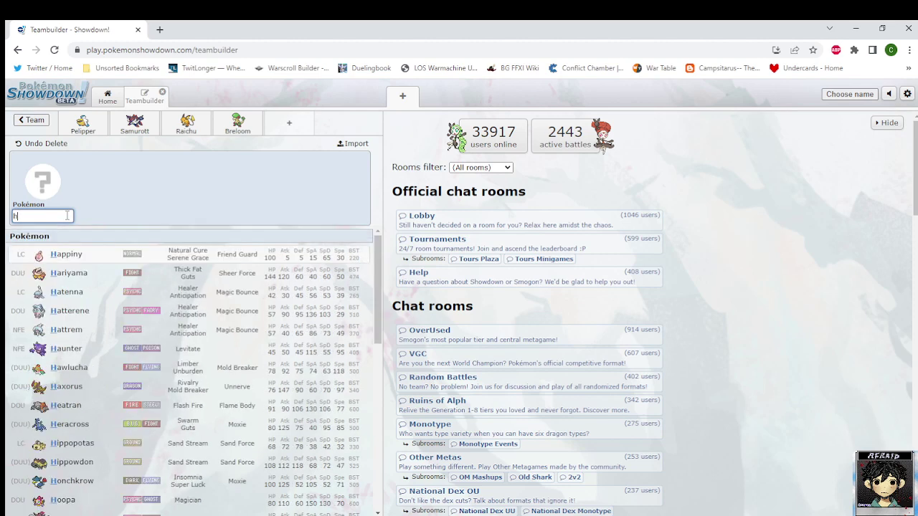
key("BackSpace")
type("g")
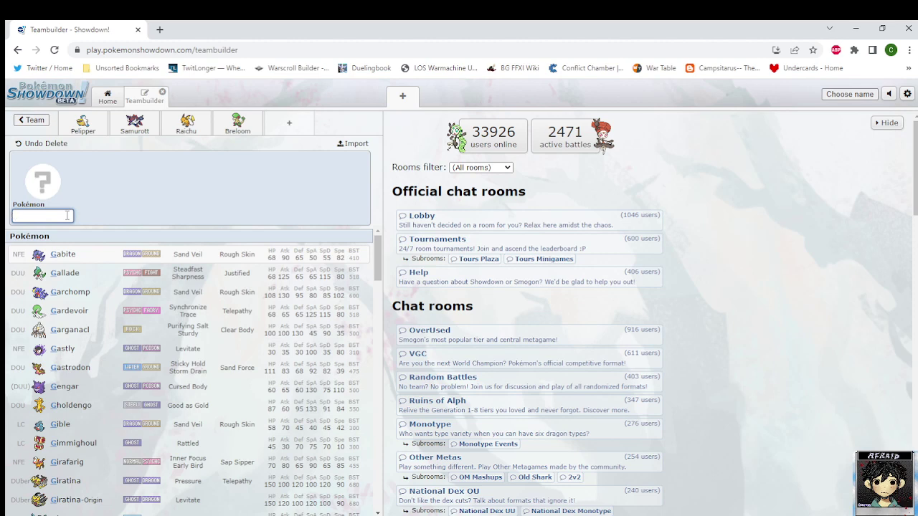
Browse candidate Pokémon for the fifth slot beginning with Y, T, R and D.
type("y")
type("t")
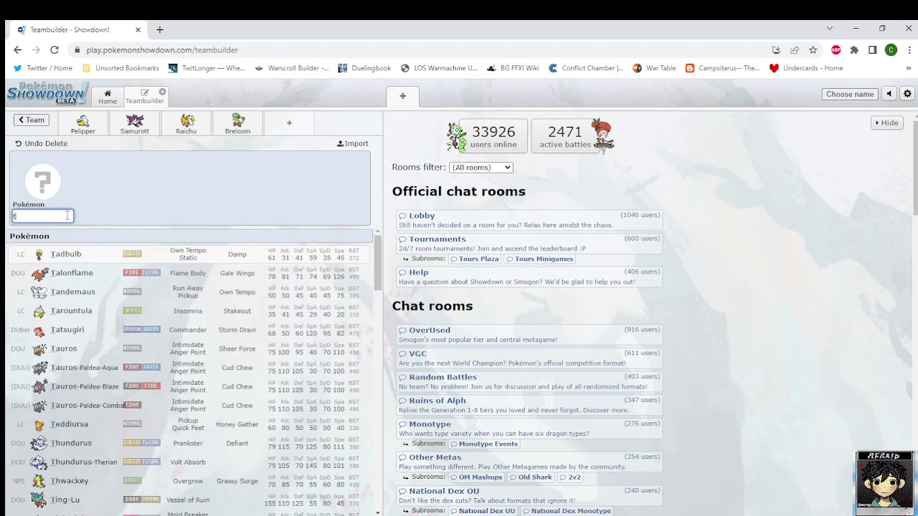
key("BackSpace")
type("r")
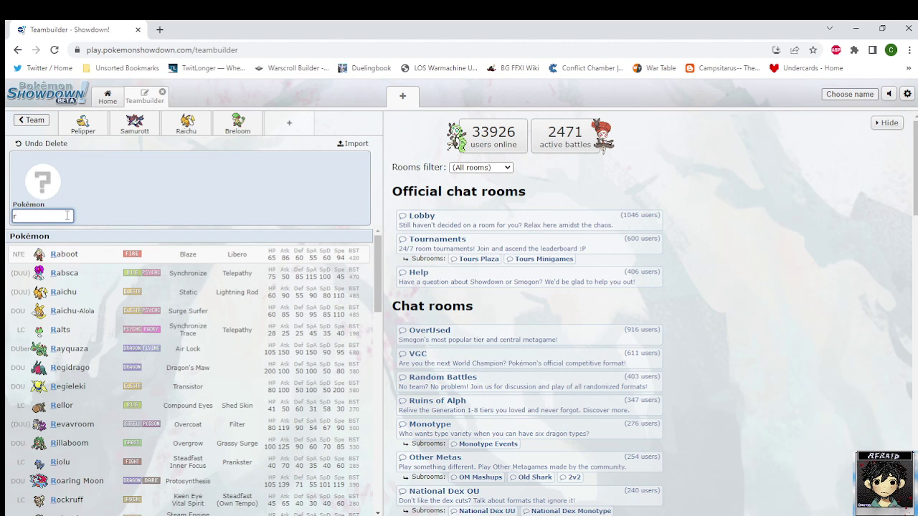
key("BackSpace")
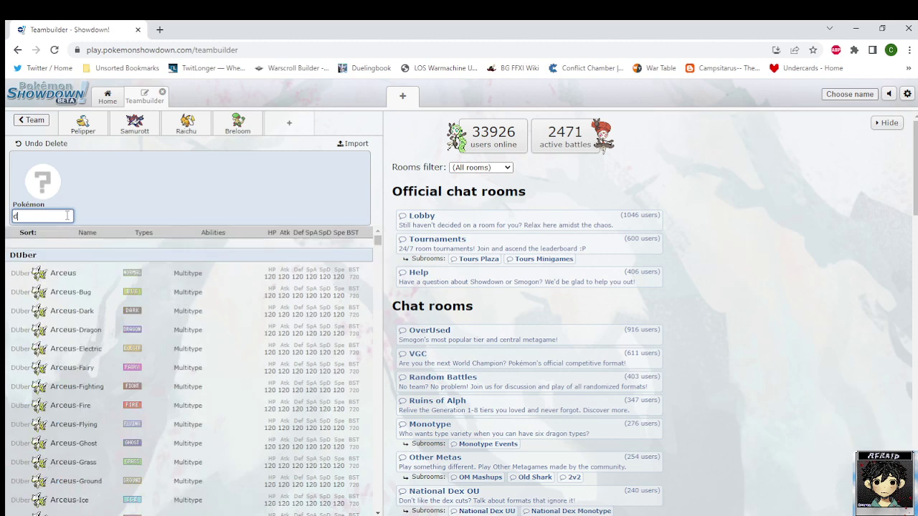
type("d")
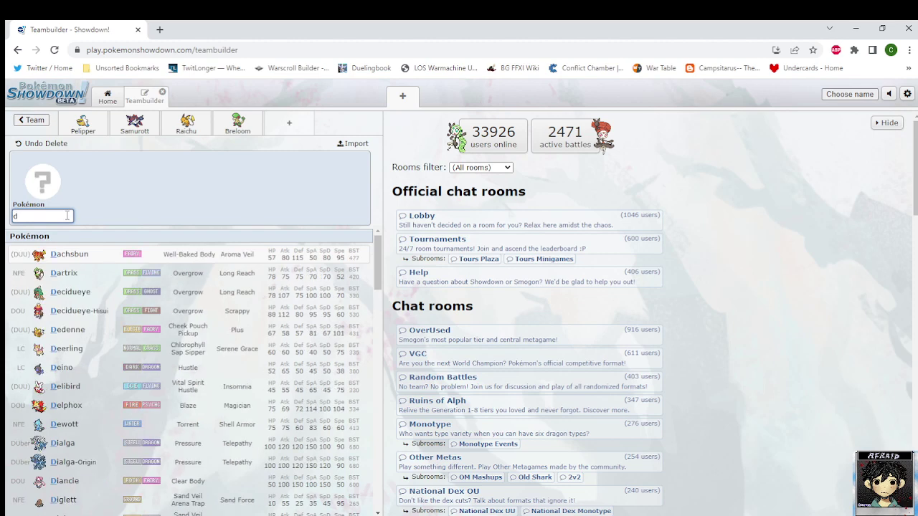
Browse candidate Pokémon for the fifth slot beginning with V, C, X, S, A and E.
key("BackSpace")
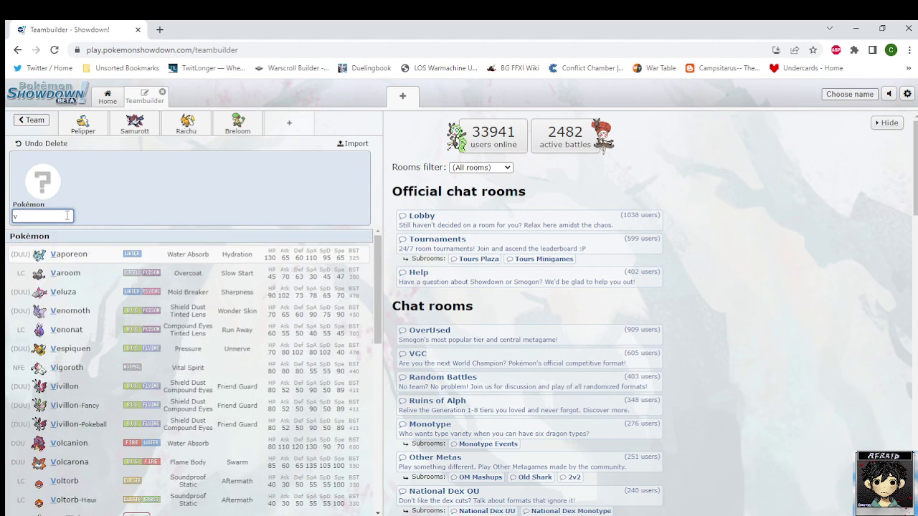
key("BackSpace")
type("c")
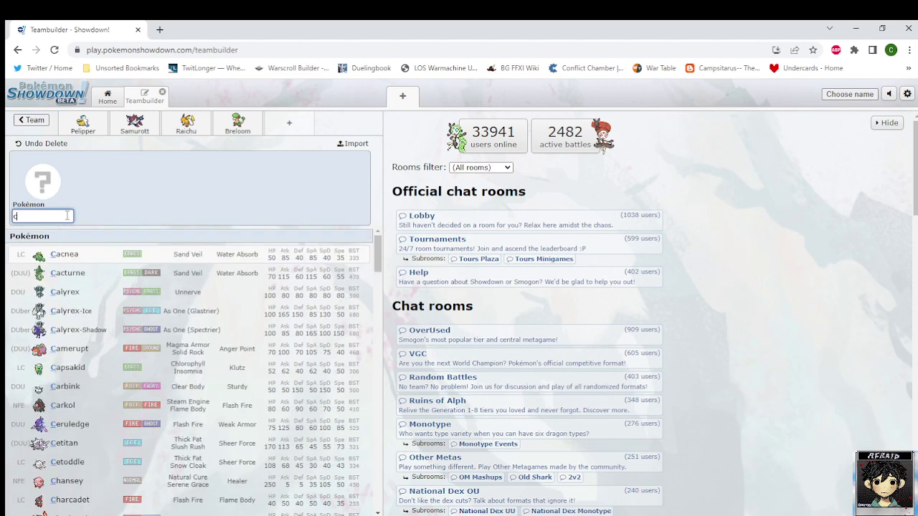
key("BackSpace")
type("x")
key("BackSpace")
type("s")
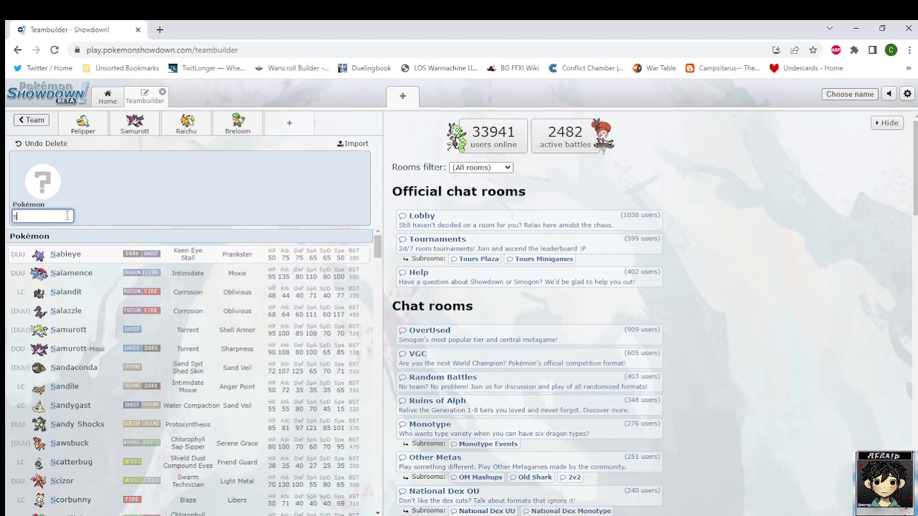
type("a")
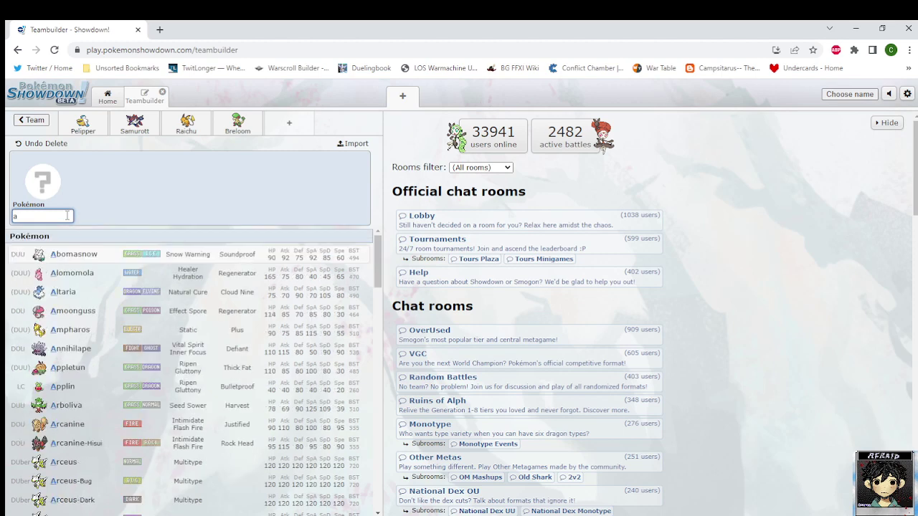
key("BackSpace")
type("e")
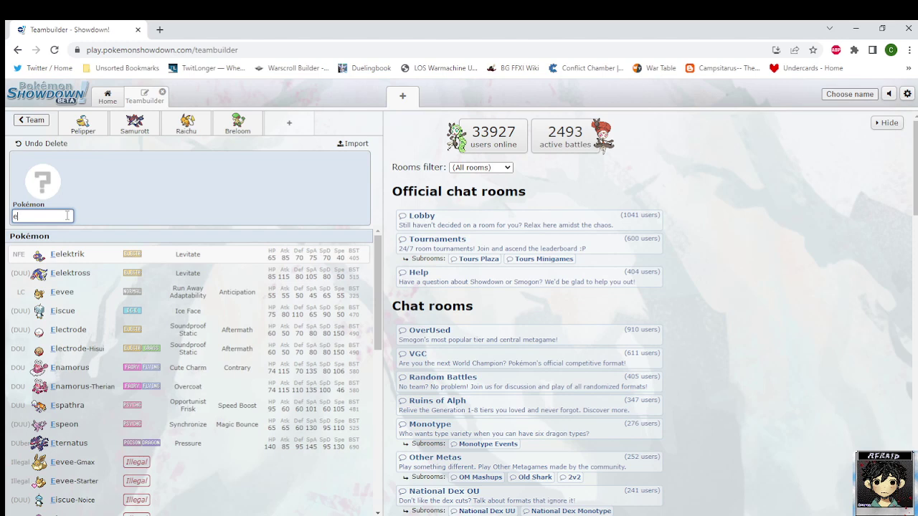
Look through all the legal Pokémon beginning with R for a fifth team member.
type("r")
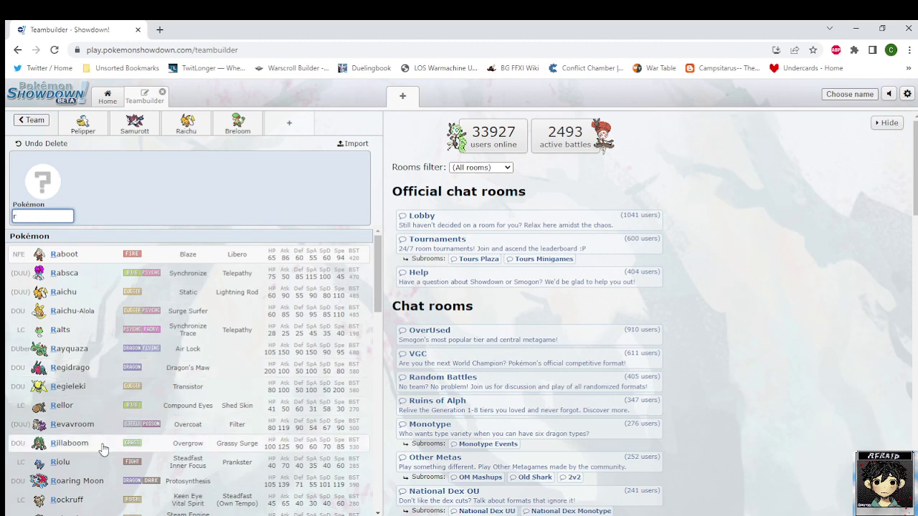
scroll(111, 493, "down", 3)
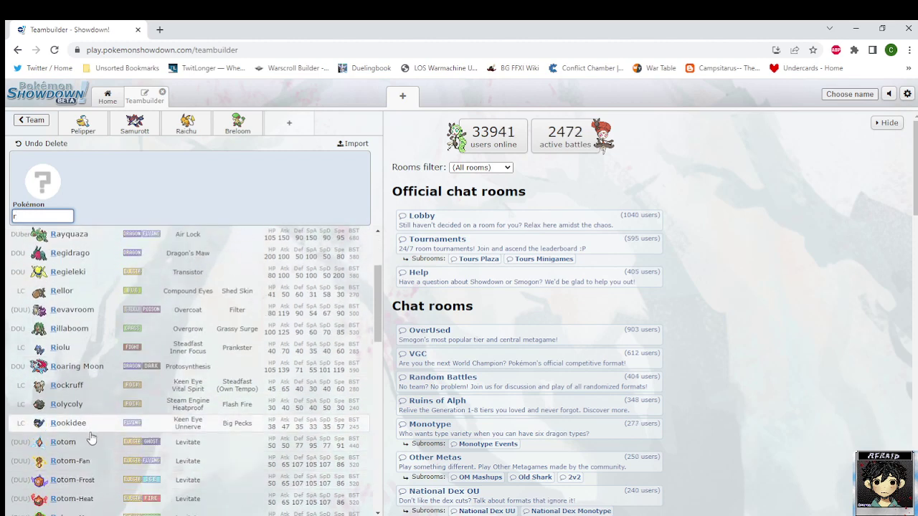
scroll(102, 470, "down", 4)
scroll(104, 482, "down", 1)
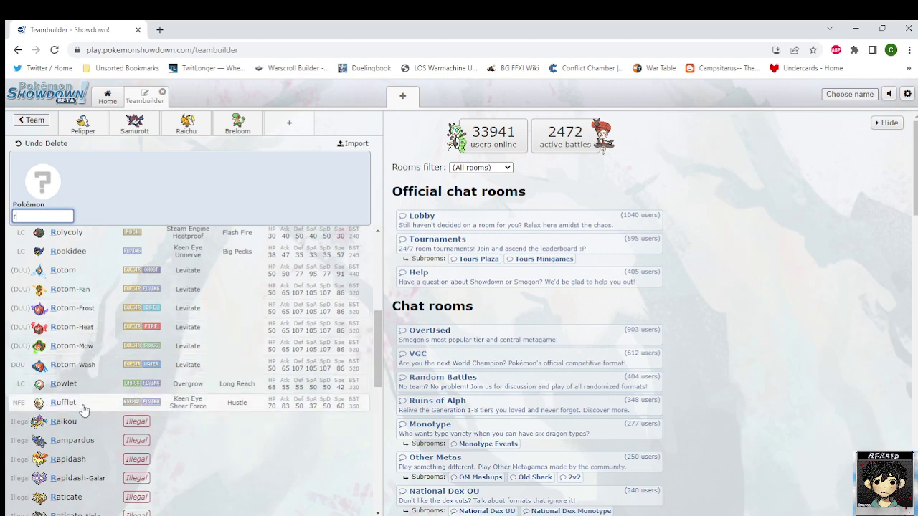
scroll(82, 405, "up", 5)
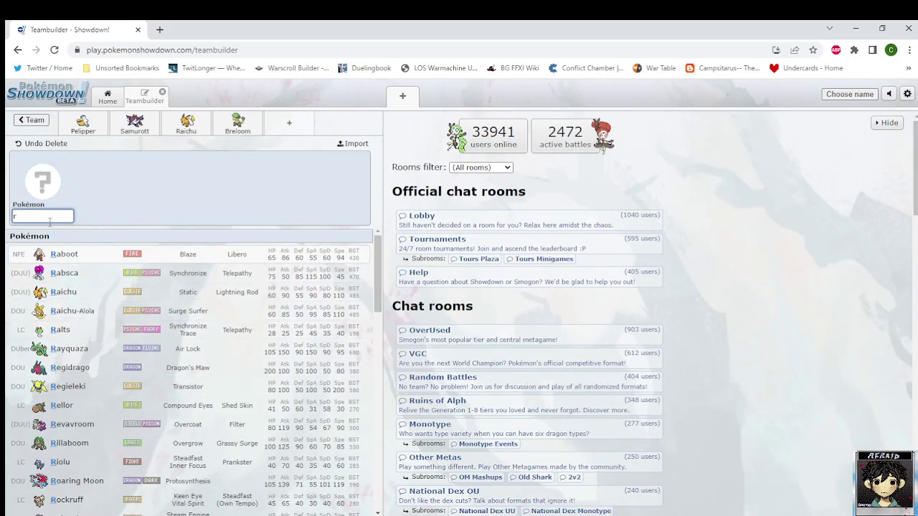
Find Flutter Mane and add it to the team as the fifth Pokémon.
key("BackSpace")
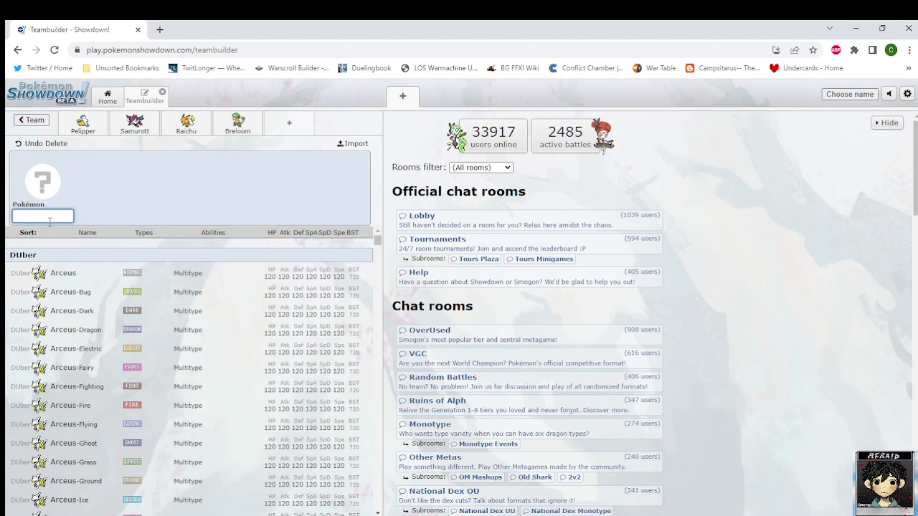
type("f")
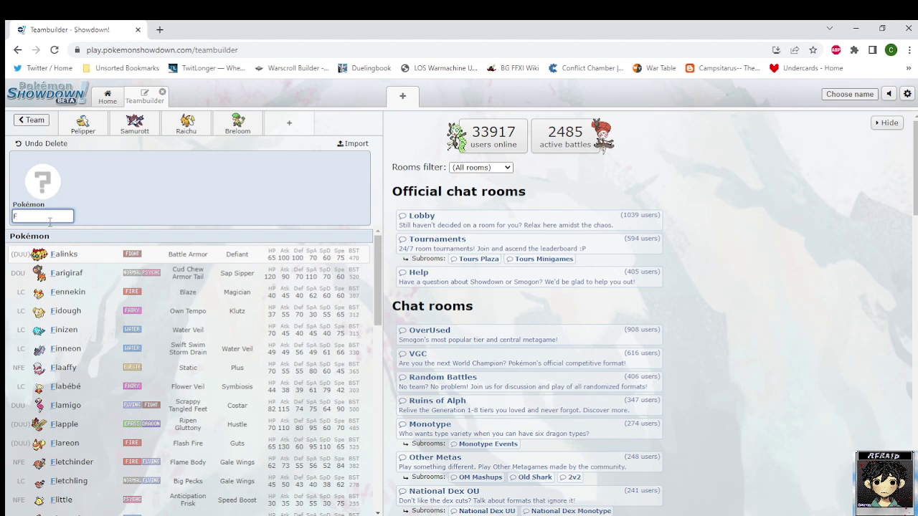
type("l")
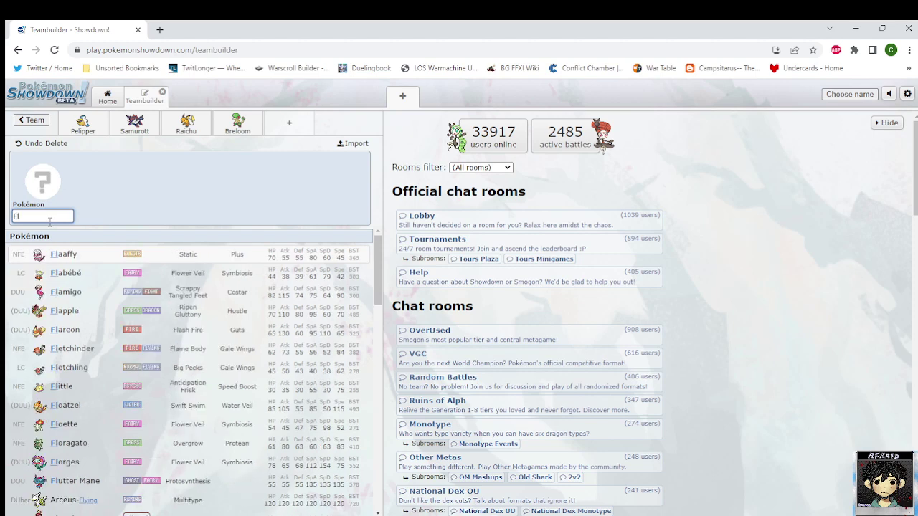
type("i")
type("utt")
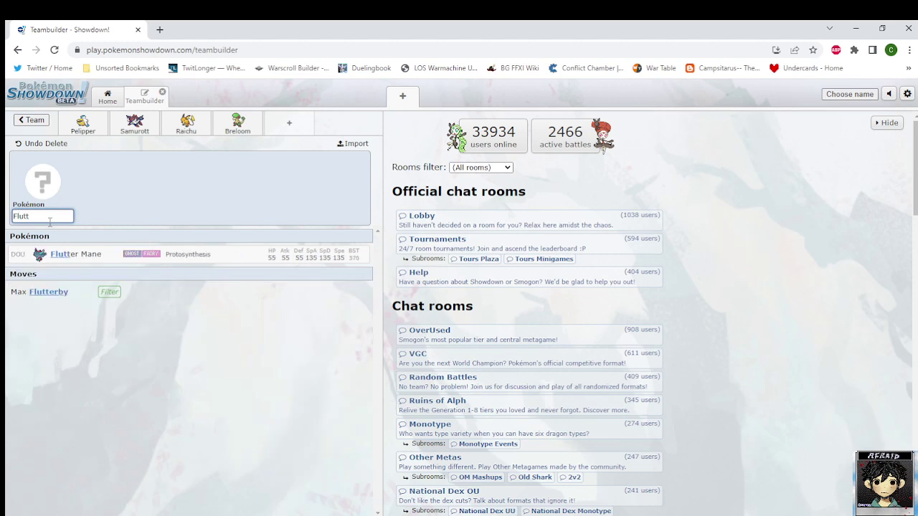
left_click(226, 256)
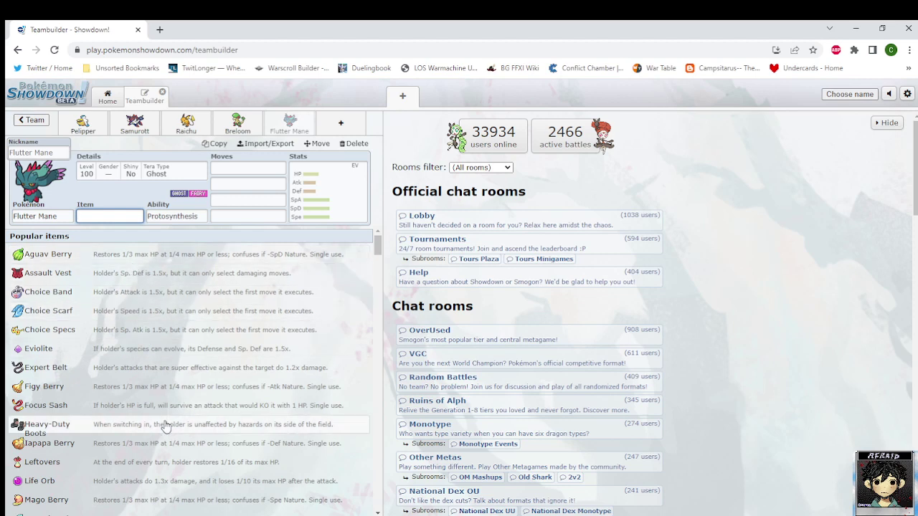
Try Life Orb as Flutter Mane's held item and look up Booster Energy as its replacement.
left_click(141, 487)
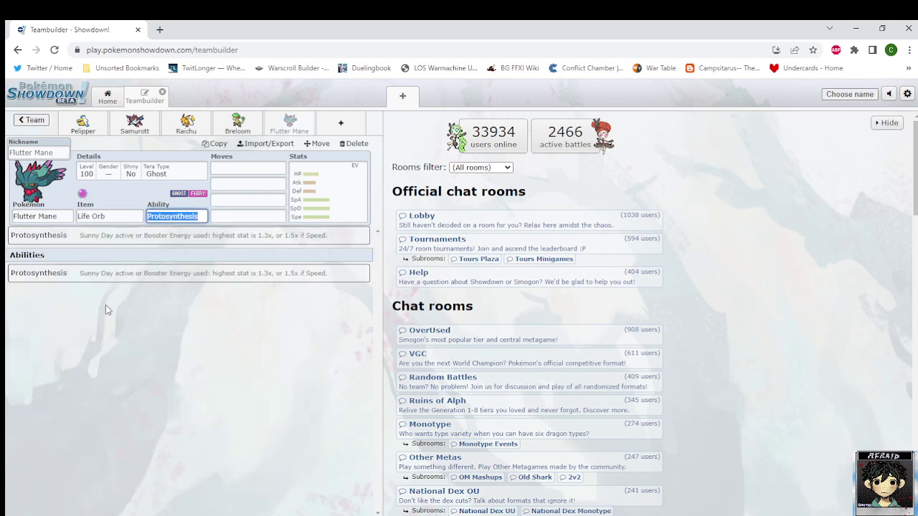
left_click(91, 214)
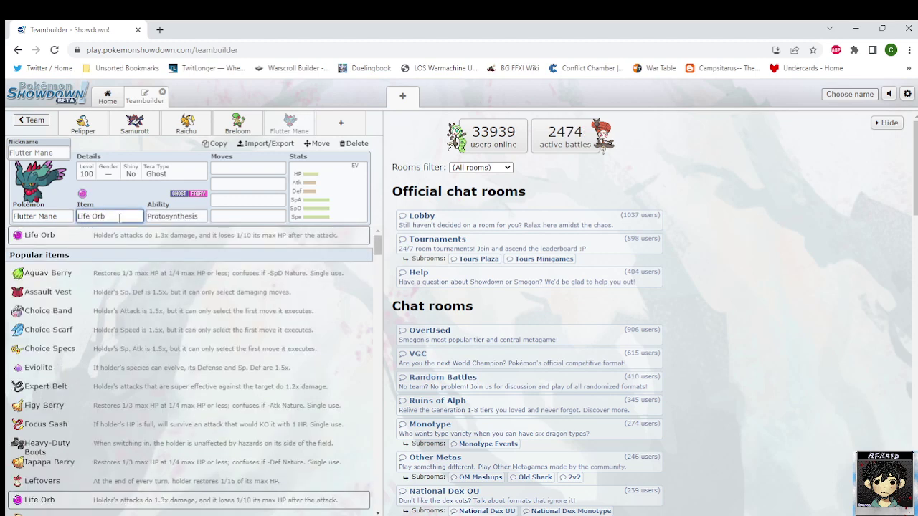
key("BackSpace")
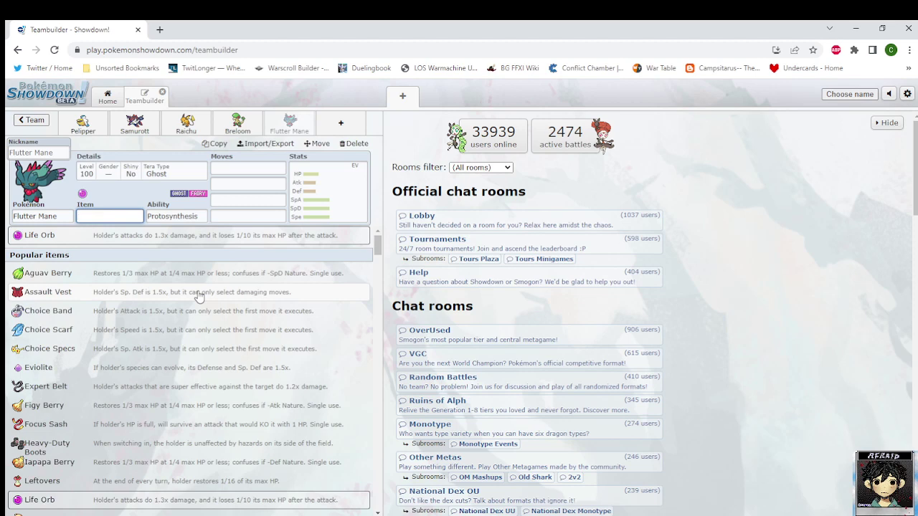
type("Booster")
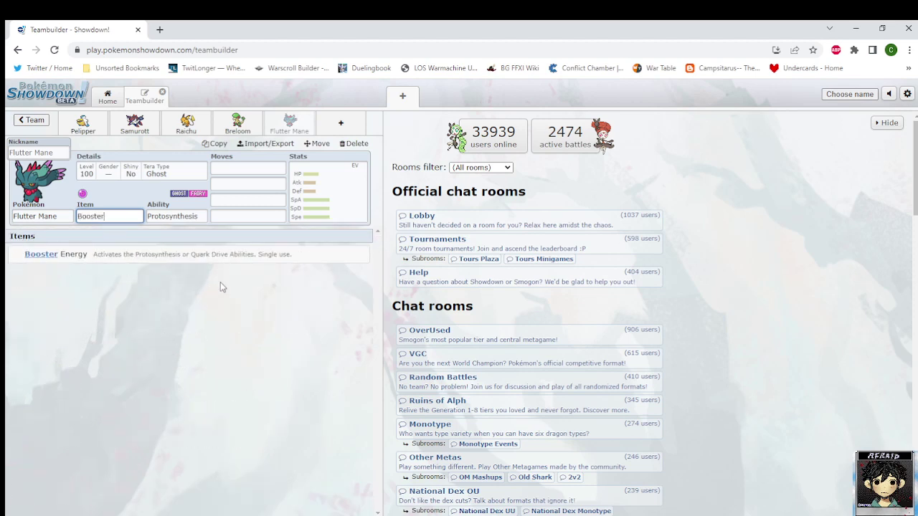
Delete Flutter Mane from the team and add the regular form of Landorus as the fifth Pokémon.
left_click(353, 144)
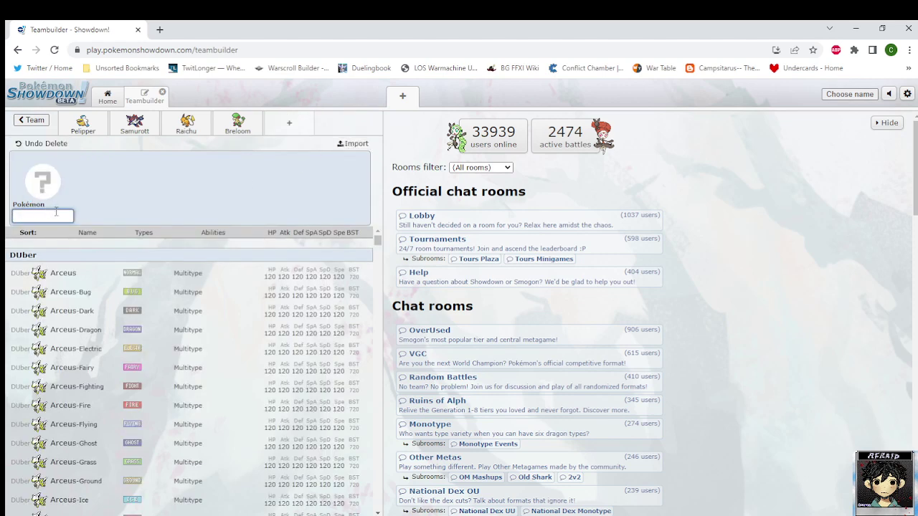
type("Land")
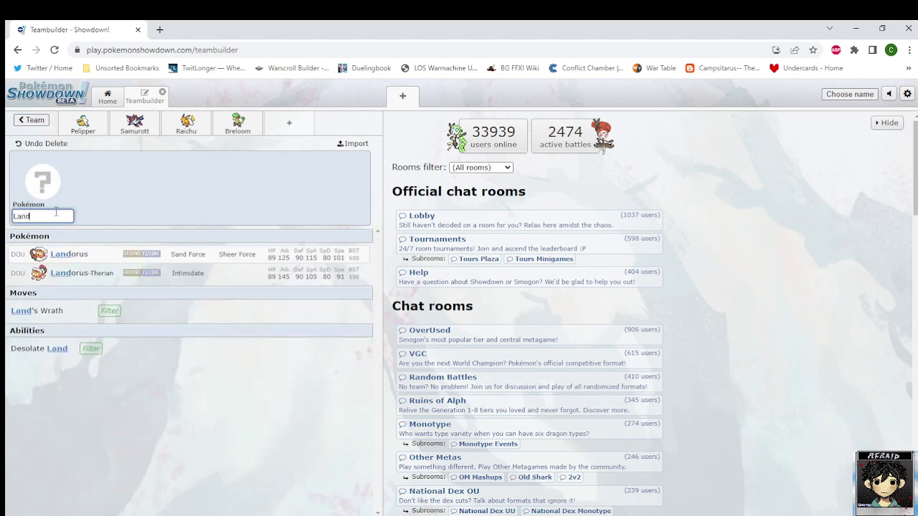
left_click(108, 255)
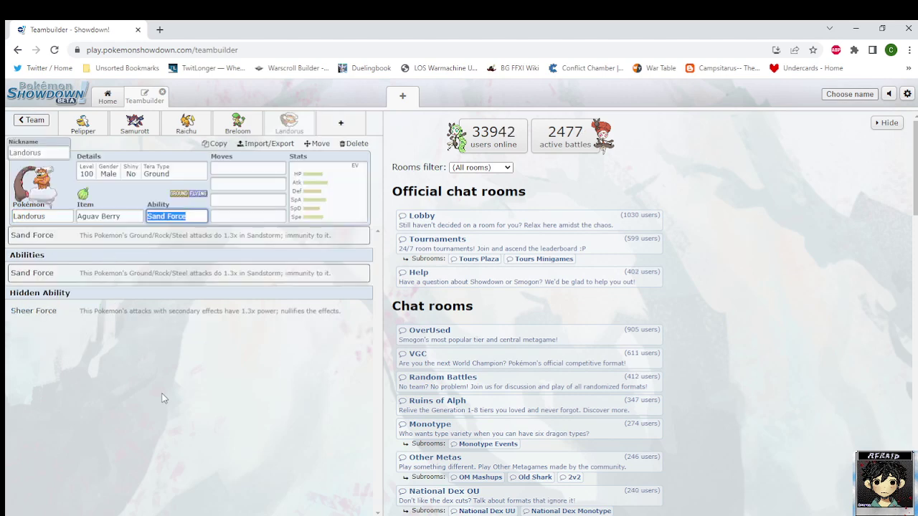
Give Landorus a Life Orb as its held item and the Sheer Force ability.
left_click(127, 216)
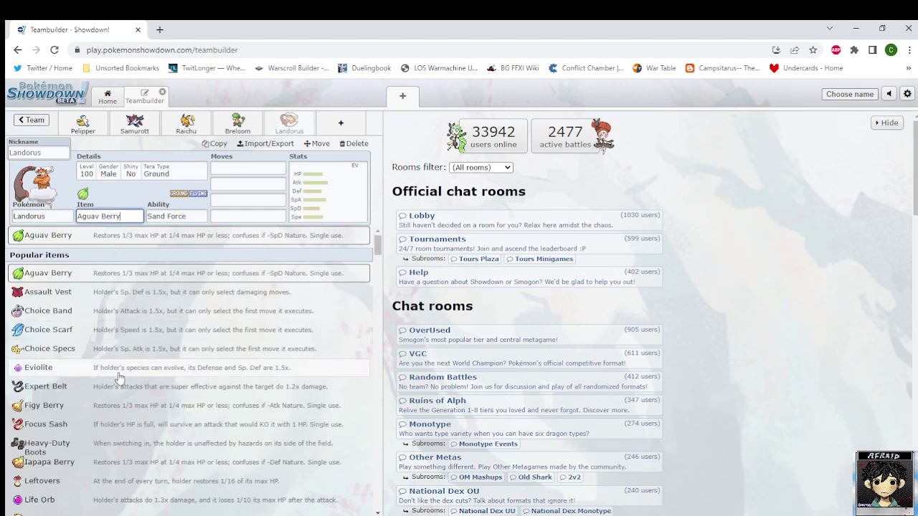
scroll(91, 351, "down", 1)
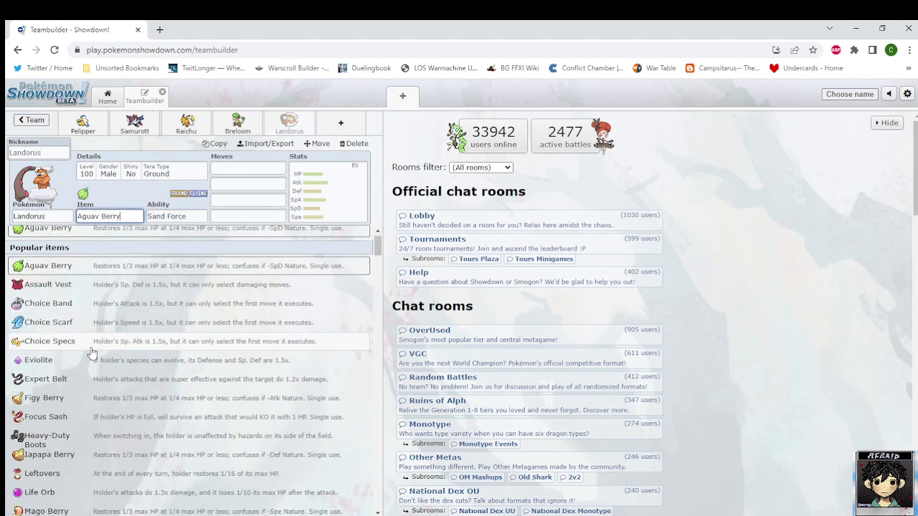
scroll(91, 352, "down", 3)
left_click(50, 388)
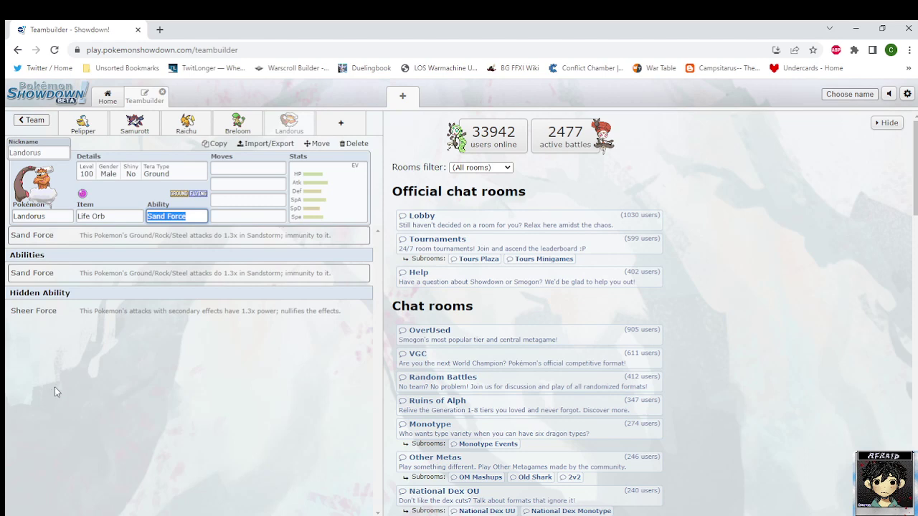
left_click(68, 311)
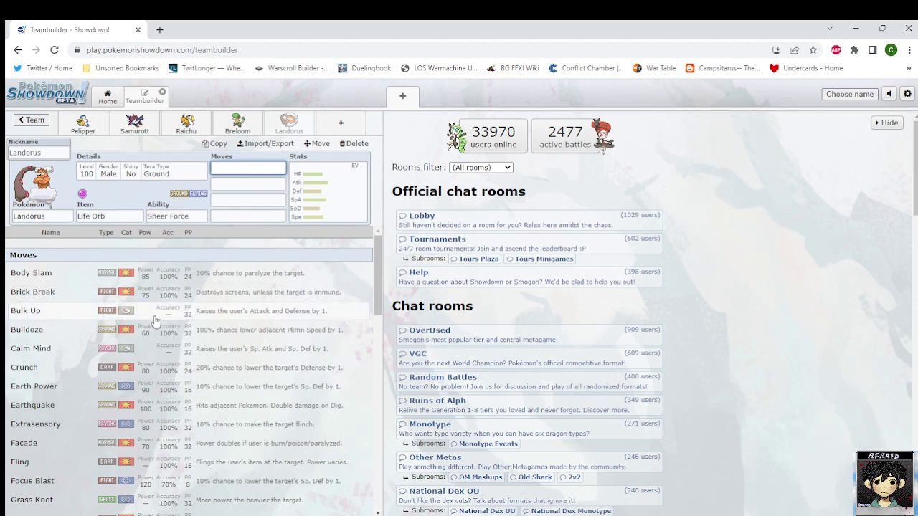
Set Sandsear Storm as Landorus's first move and review its details.
scroll(150, 326, "down", 3)
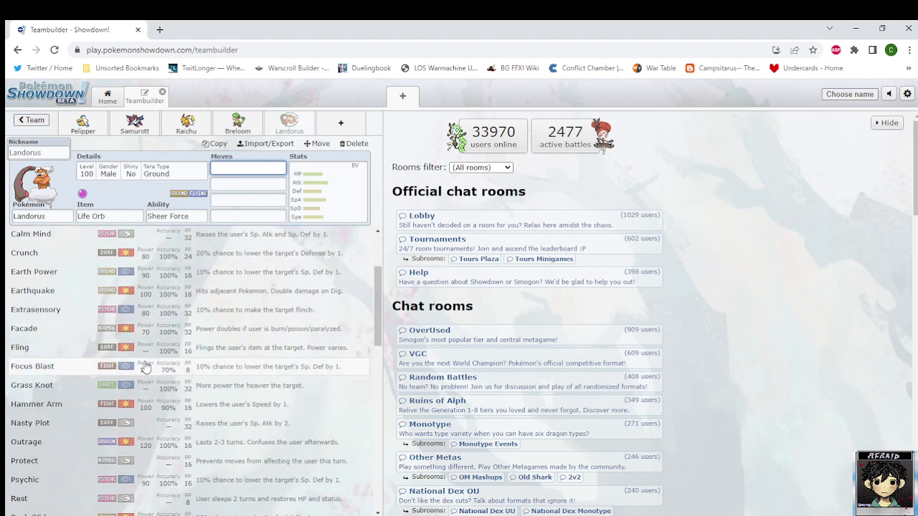
left_click(82, 422)
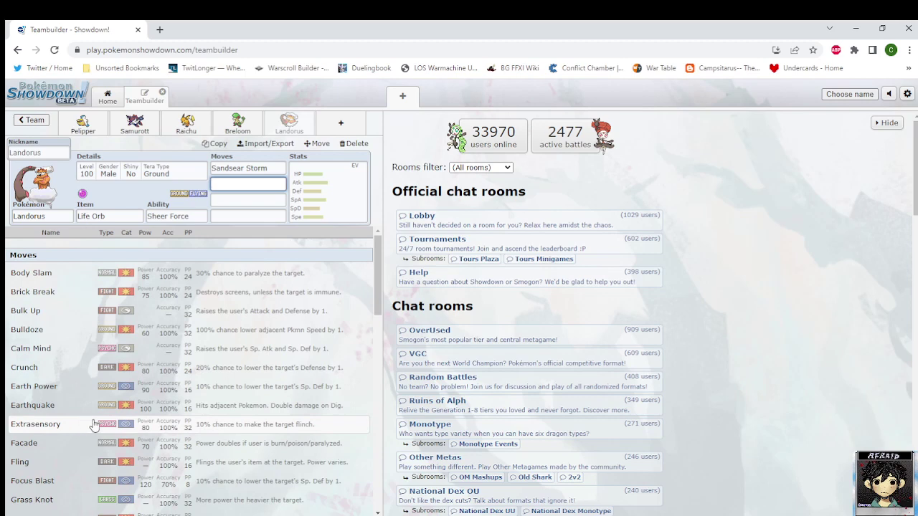
left_click(270, 169)
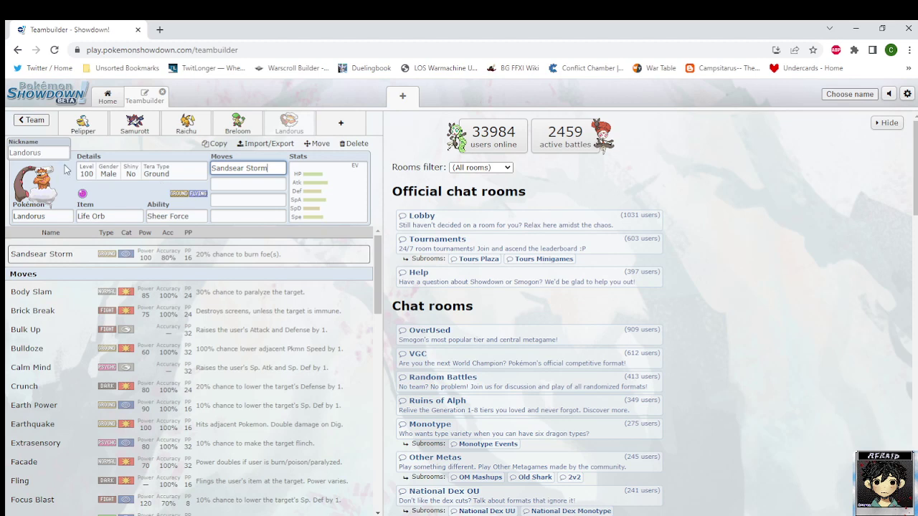
left_click(256, 184)
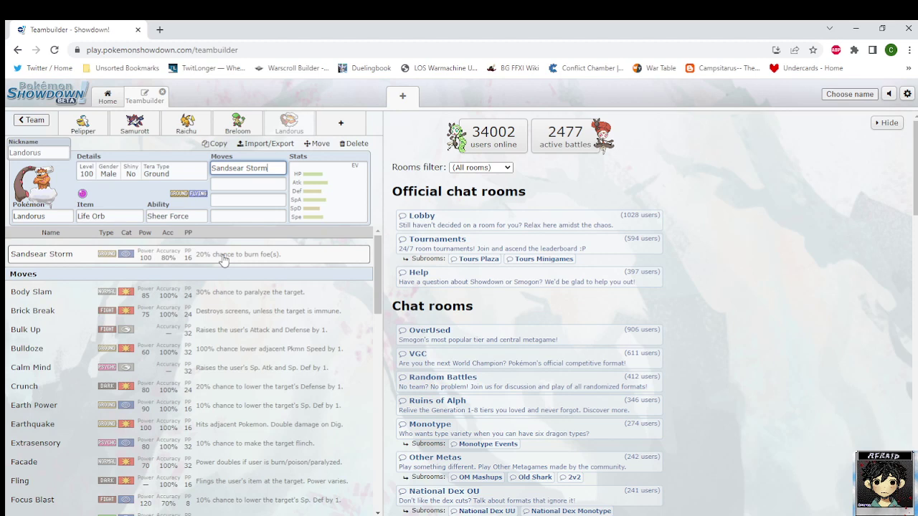
Look through Landorus's available moves for the second move slot, comparing them with Sandsear Storm.
left_click(236, 184)
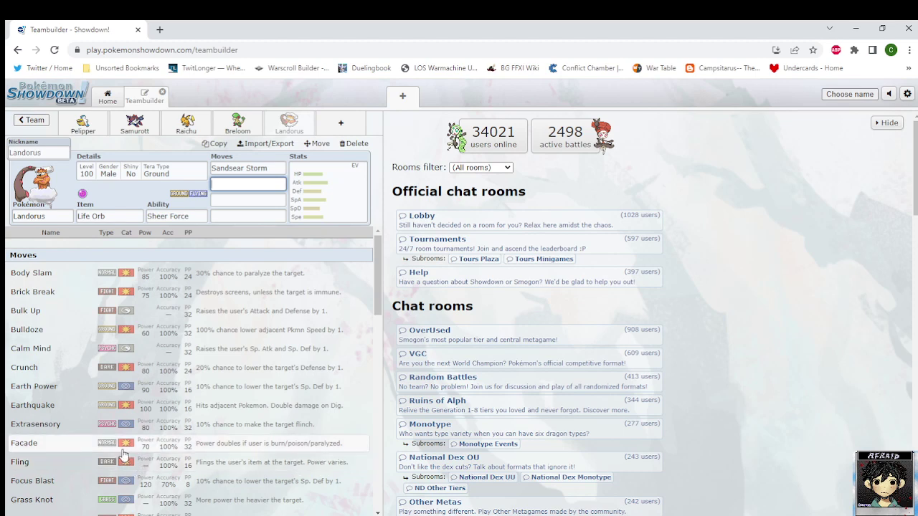
scroll(123, 454, "down", 4)
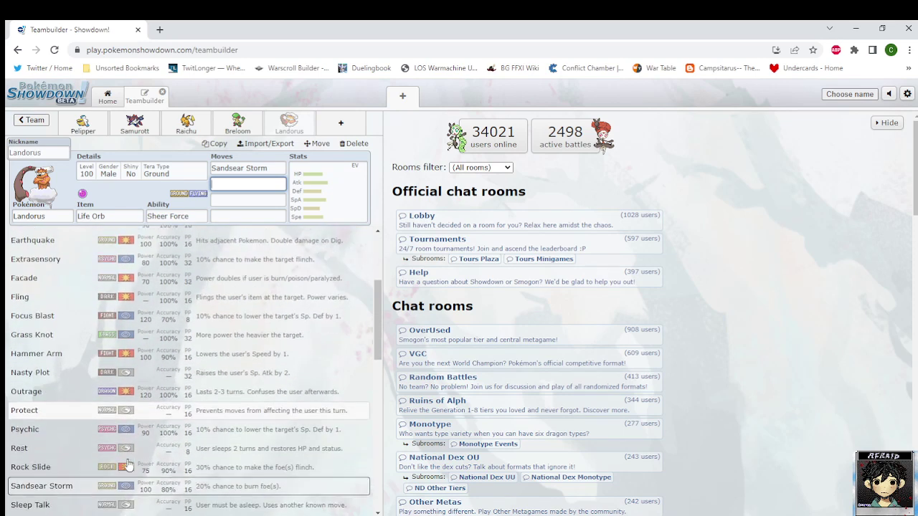
scroll(128, 462, "up", 5)
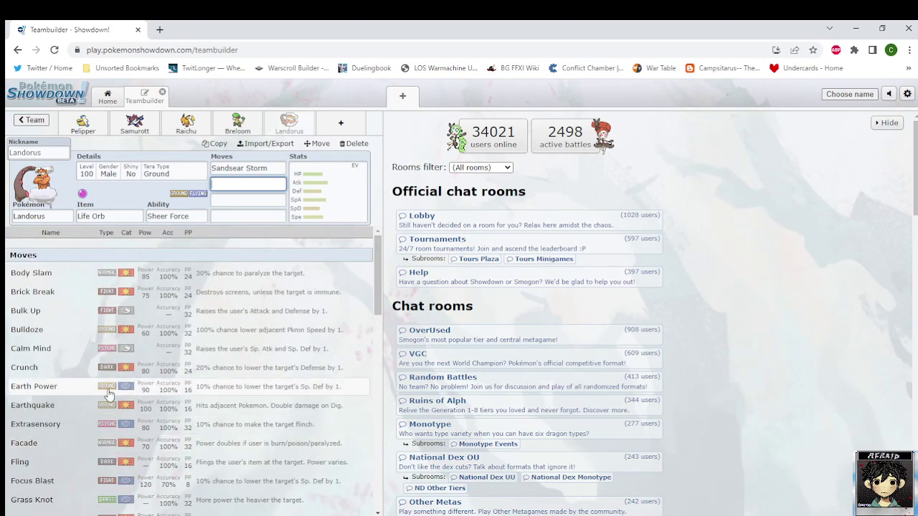
scroll(108, 394, "down", 10)
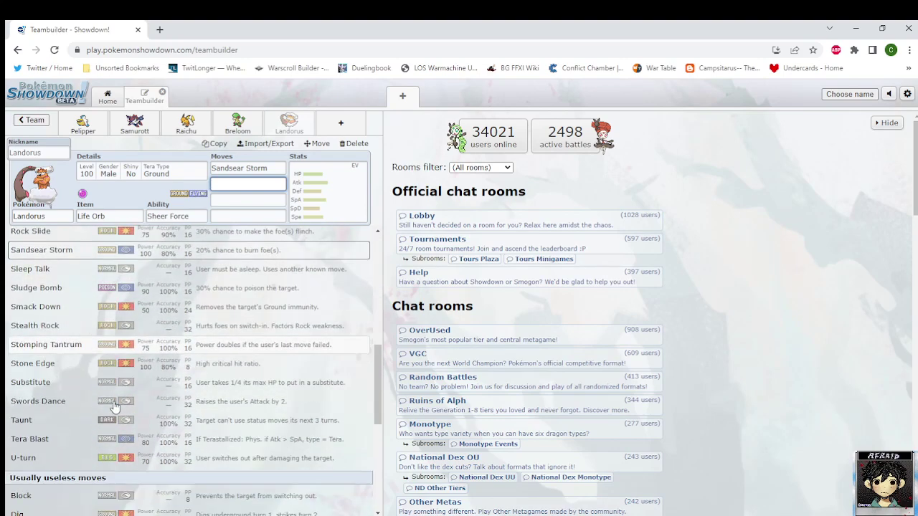
scroll(113, 406, "down", 1)
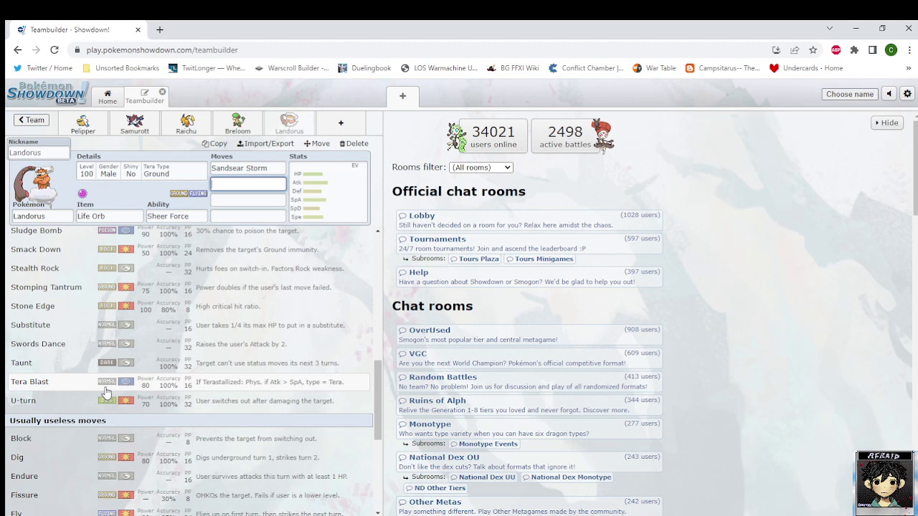
scroll(129, 422, "up", 3)
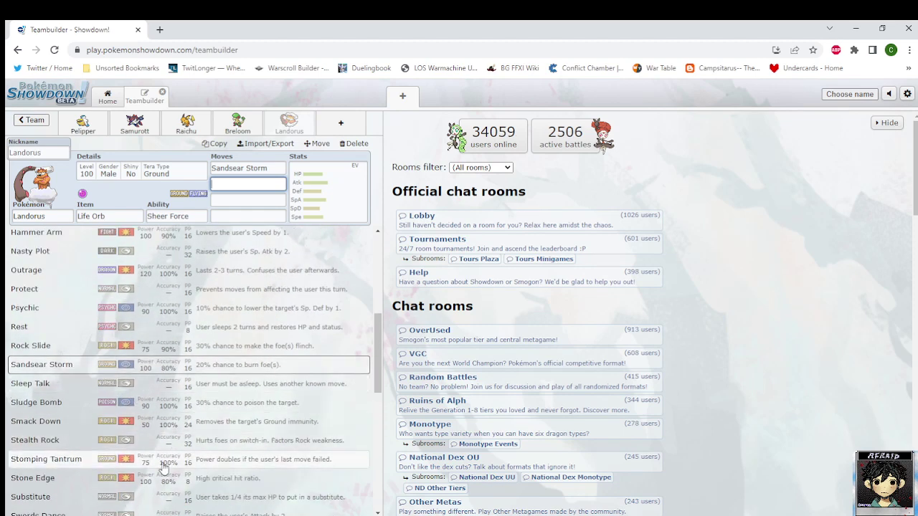
scroll(143, 422, "up", 2)
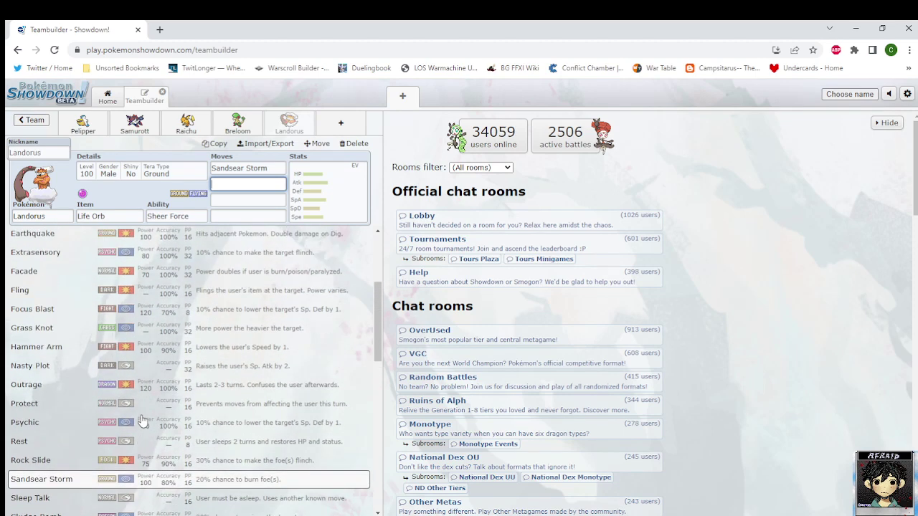
scroll(143, 421, "up", 3)
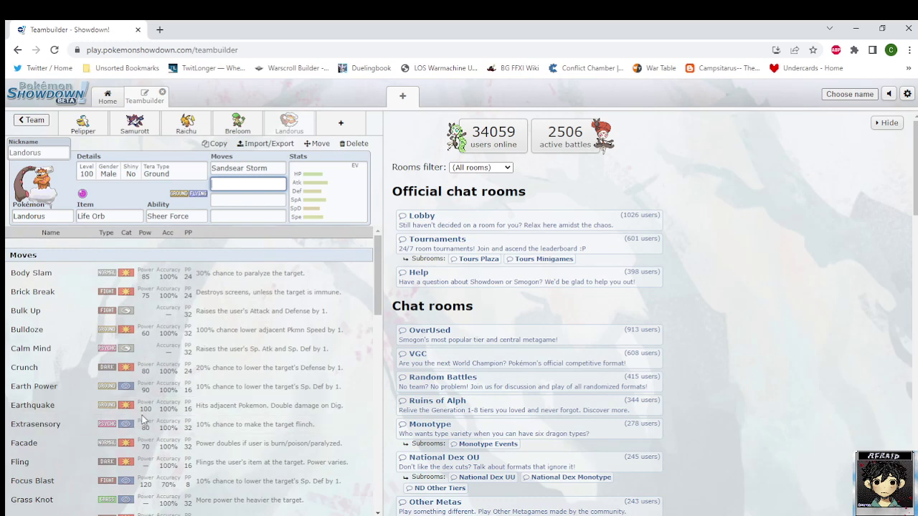
scroll(176, 430, "down", 1)
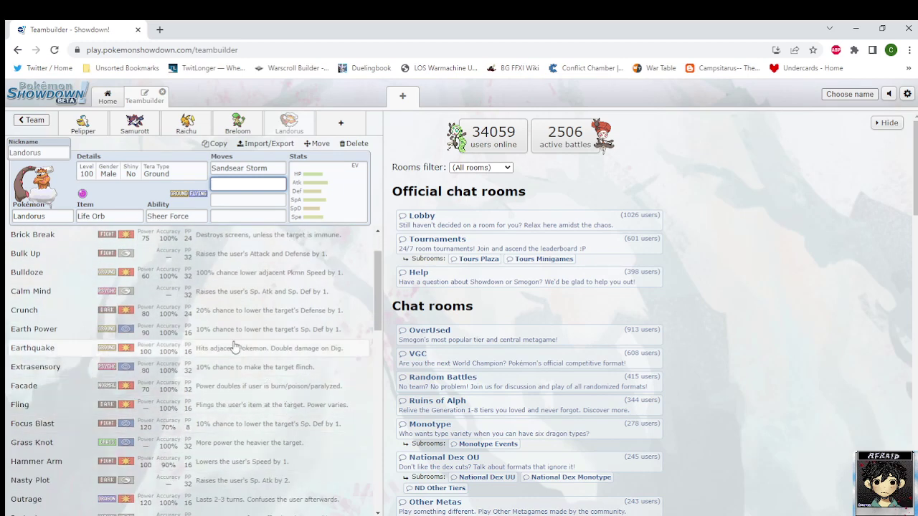
Replace Landorus's first move with Earth Power and set Sandsear Storm as its second move.
left_click(251, 168)
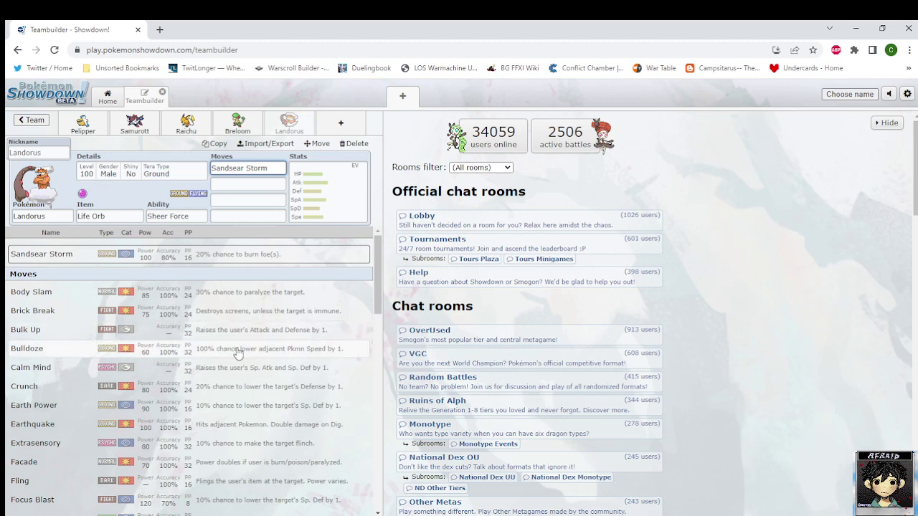
left_click(231, 410)
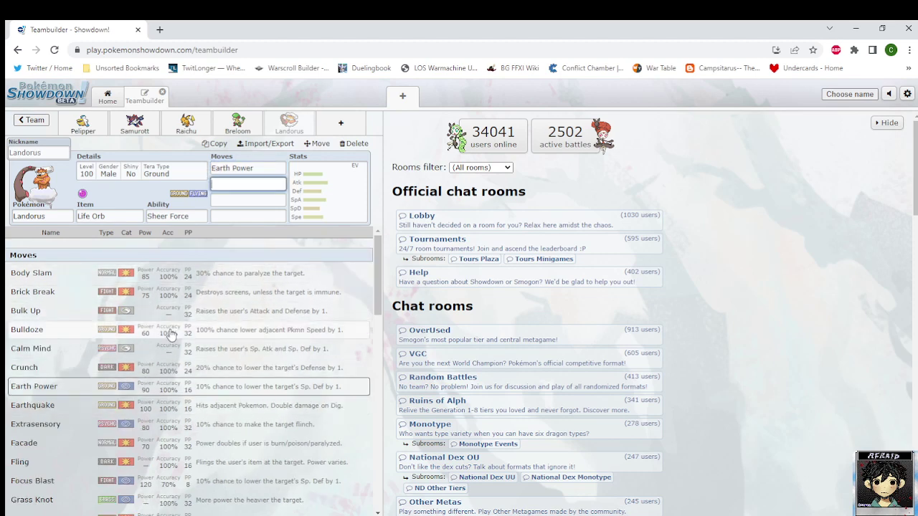
scroll(85, 467, "down", 2)
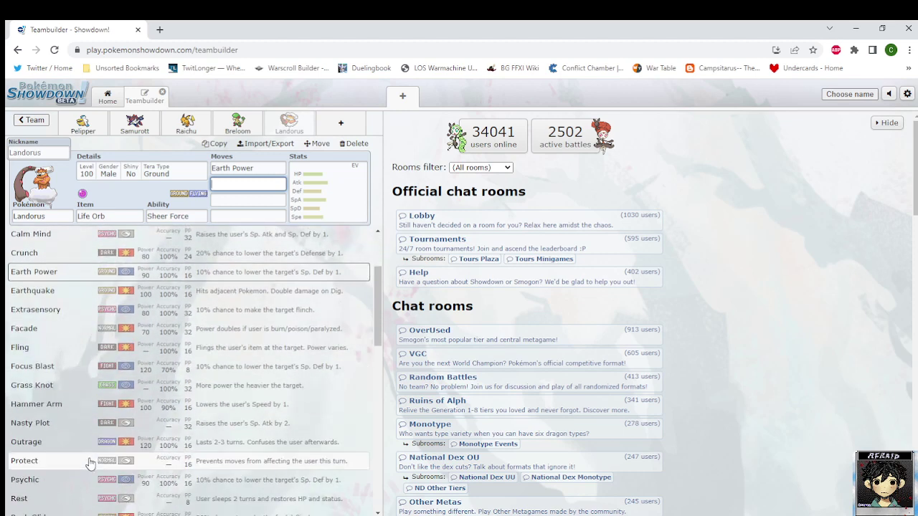
scroll(87, 451, "down", 2)
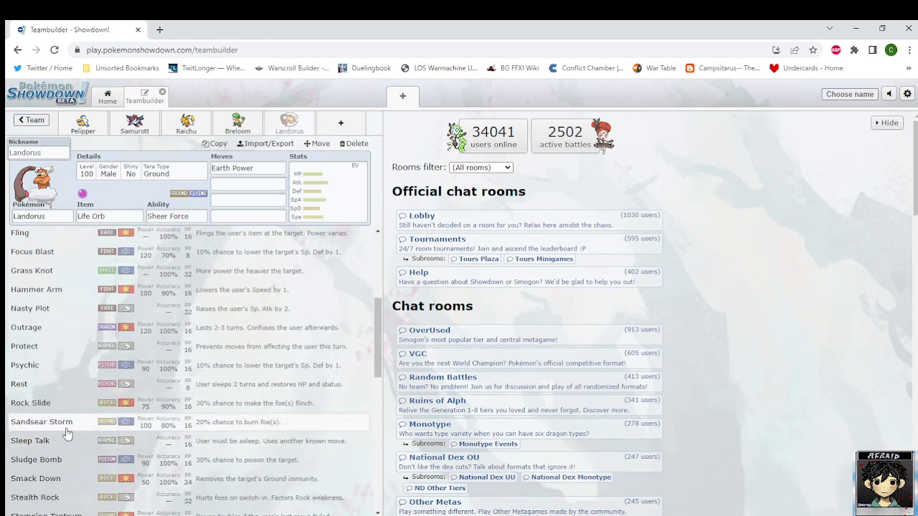
left_click(66, 430)
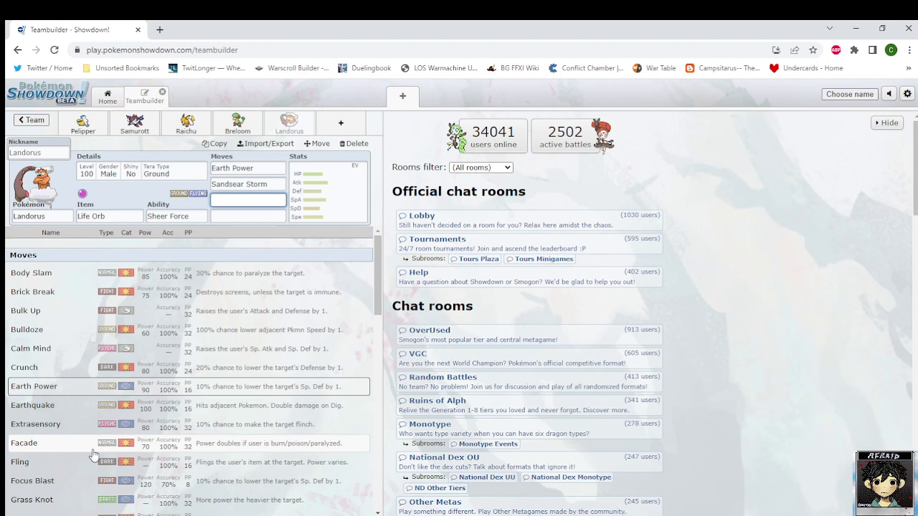
Add Protect as Landorus's third move and Sludge Bomb as its fourth move.
scroll(93, 453, "down", 2)
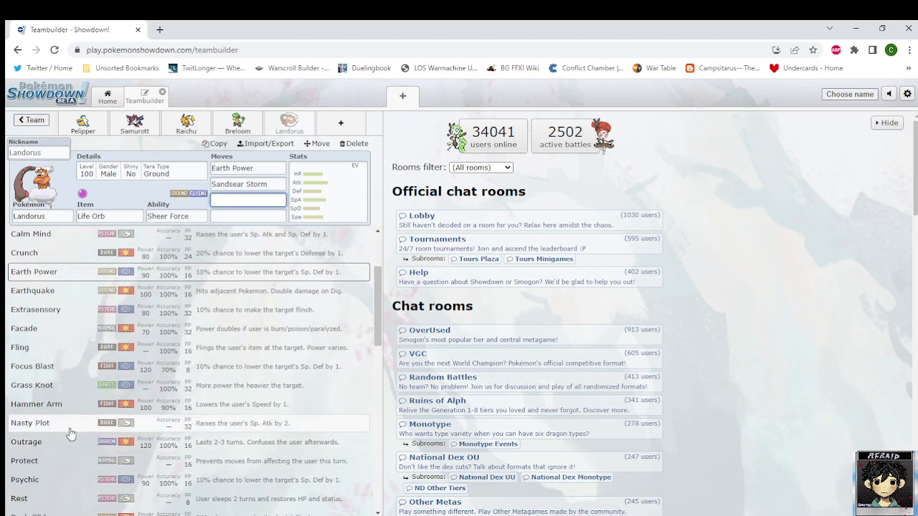
scroll(65, 443, "down", 1)
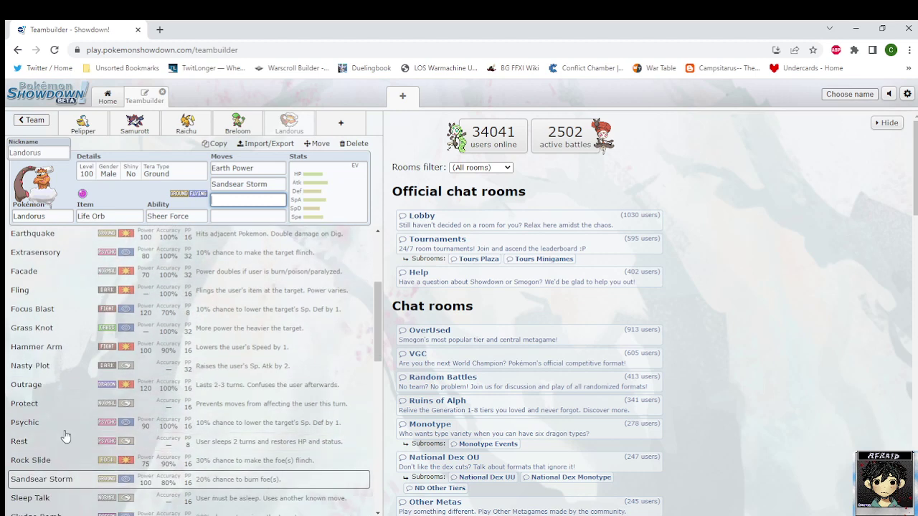
left_click(56, 406)
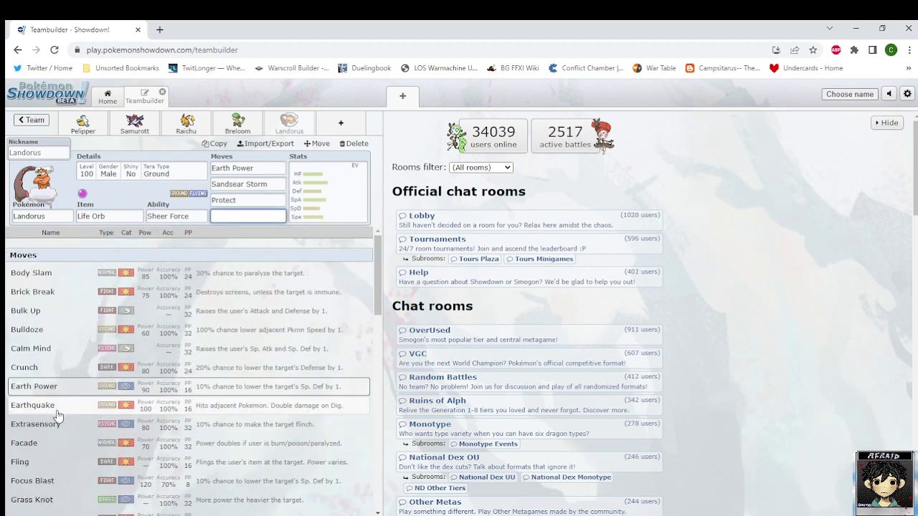
scroll(89, 429, "down", 2)
scroll(89, 393, "down", 2)
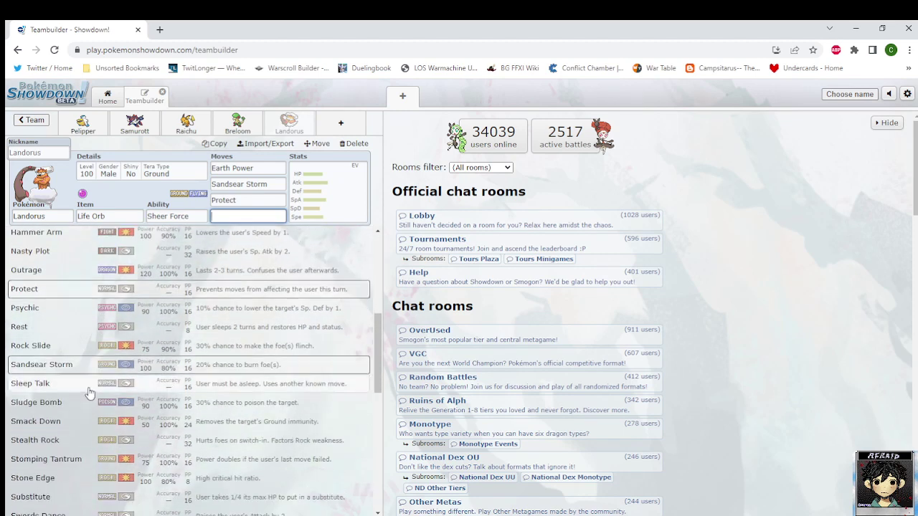
scroll(89, 395, "down", 2)
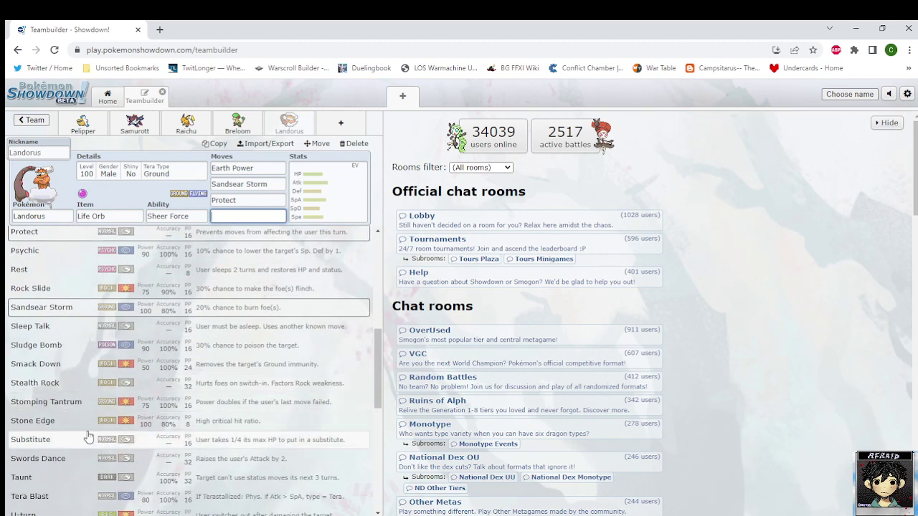
left_click(65, 351)
Replace Protect with Taunt as Landorus's third move.
left_click(255, 200)
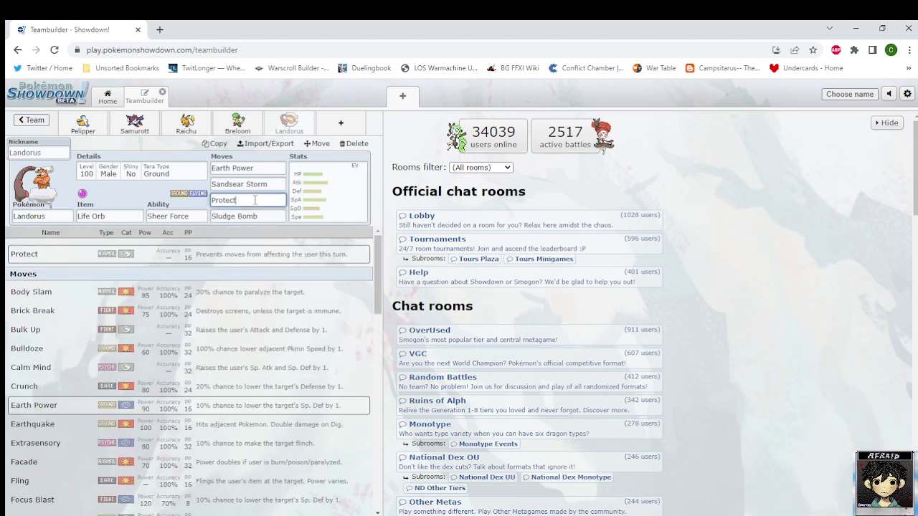
scroll(94, 421, "down", 4)
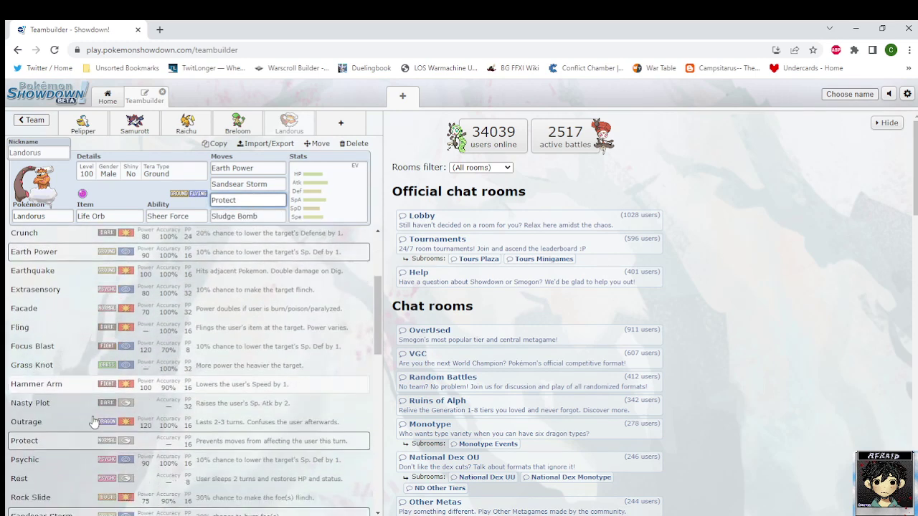
scroll(93, 422, "down", 6)
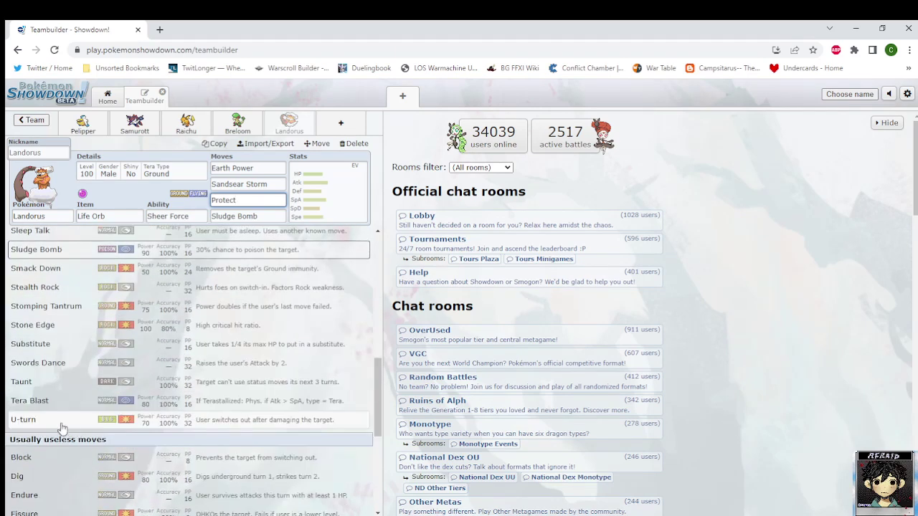
left_click(42, 387)
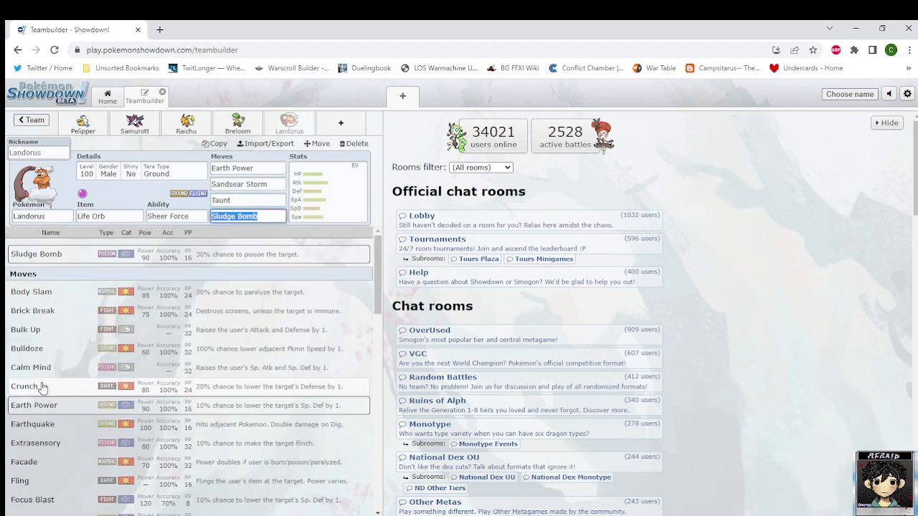
Set Landorus's level to 50.
left_click(323, 201)
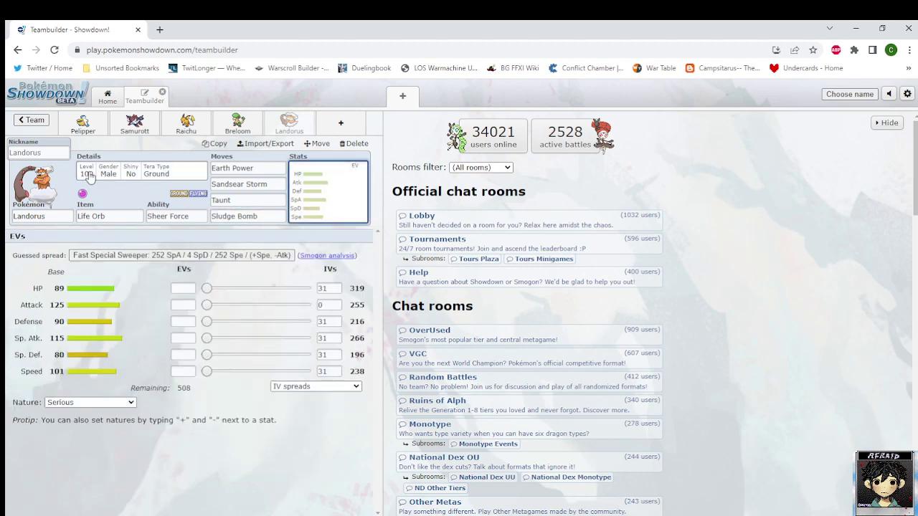
left_click(90, 177)
left_click(98, 253)
type("89")
left_click_drag(97, 253, 98, 252)
Give Landorus 252 Special Attack, 252 Speed and 4 Special Defense EVs with a Modest nature.
left_click(334, 195)
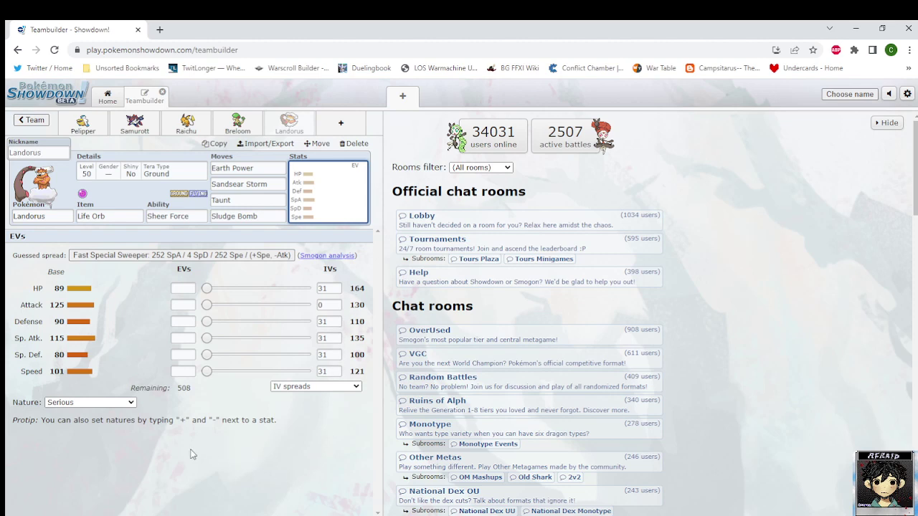
left_click_drag(207, 337, 380, 361)
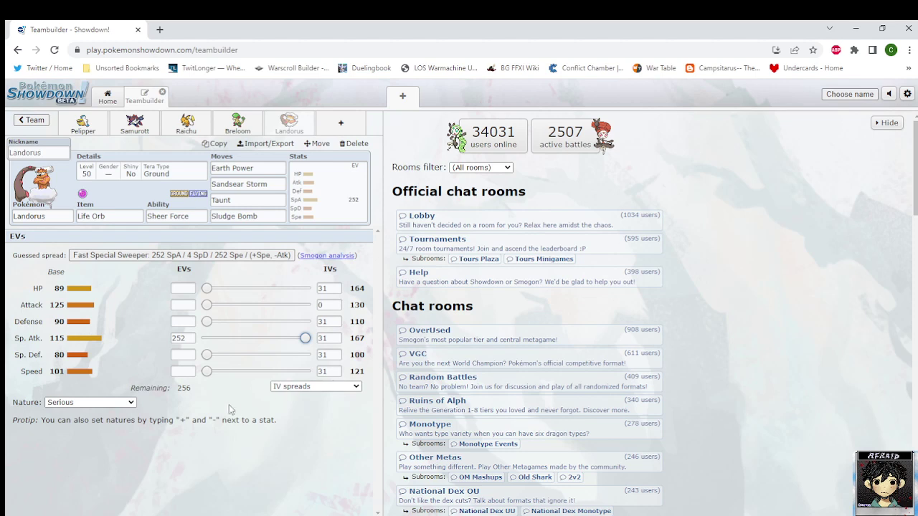
left_click_drag(206, 372, 372, 397)
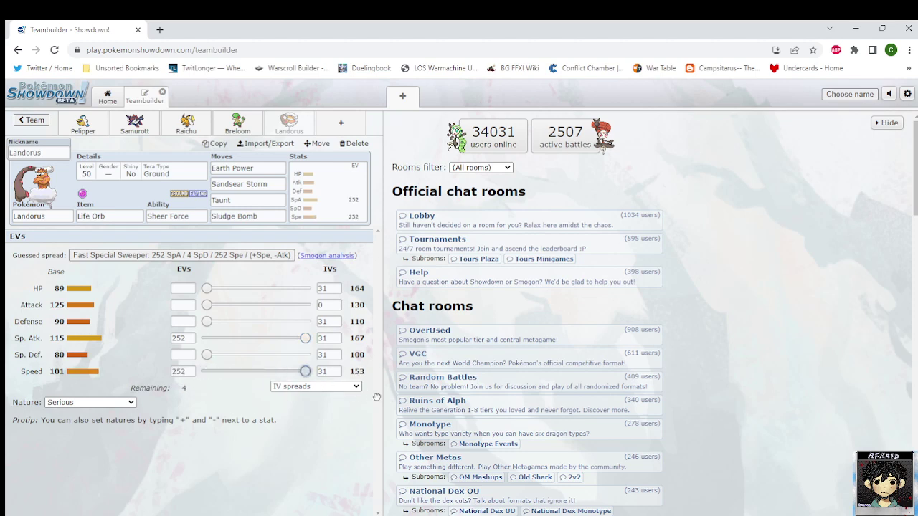
left_click(184, 288)
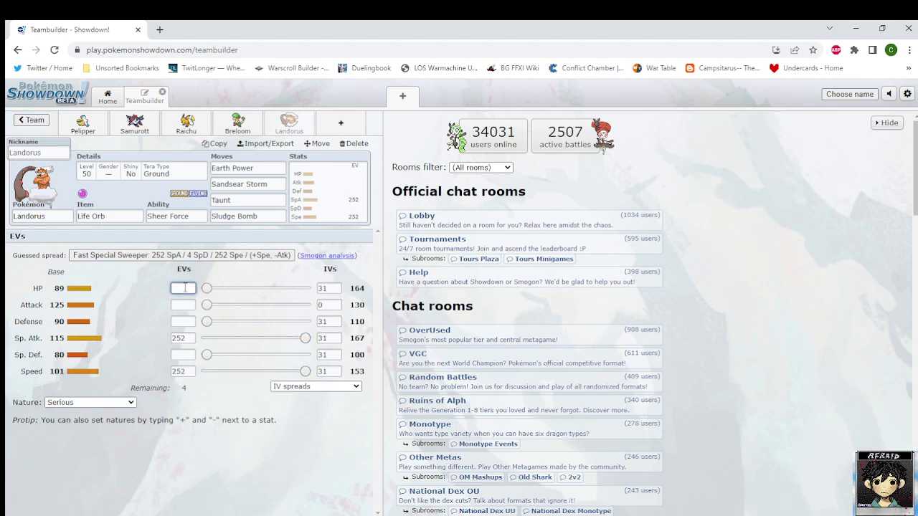
left_click(176, 488)
left_click(183, 354)
type("4")
left_click(287, 480)
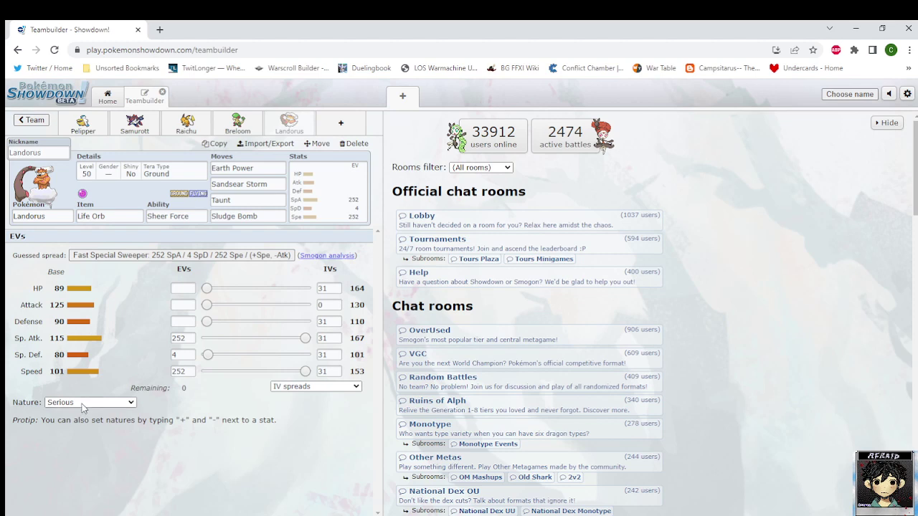
left_click(71, 325)
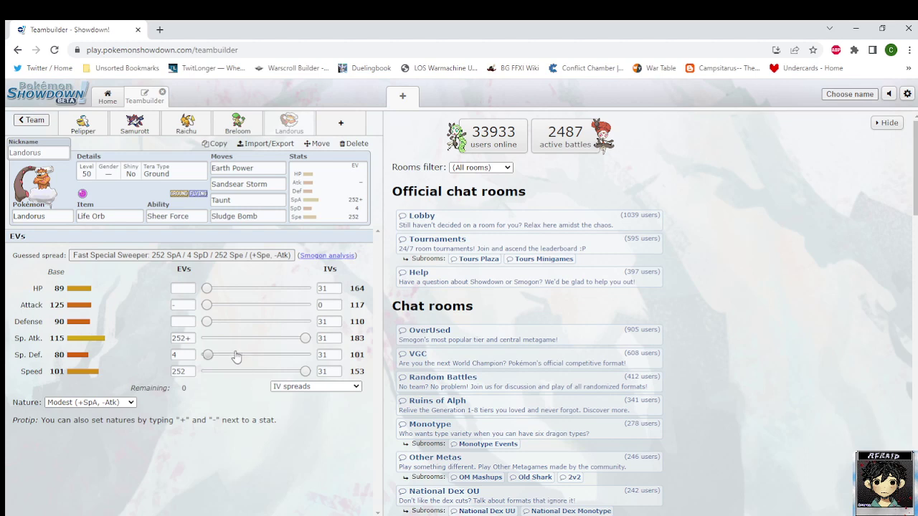
Replace Earth Power with Protect as Landorus's first move.
left_click(268, 183)
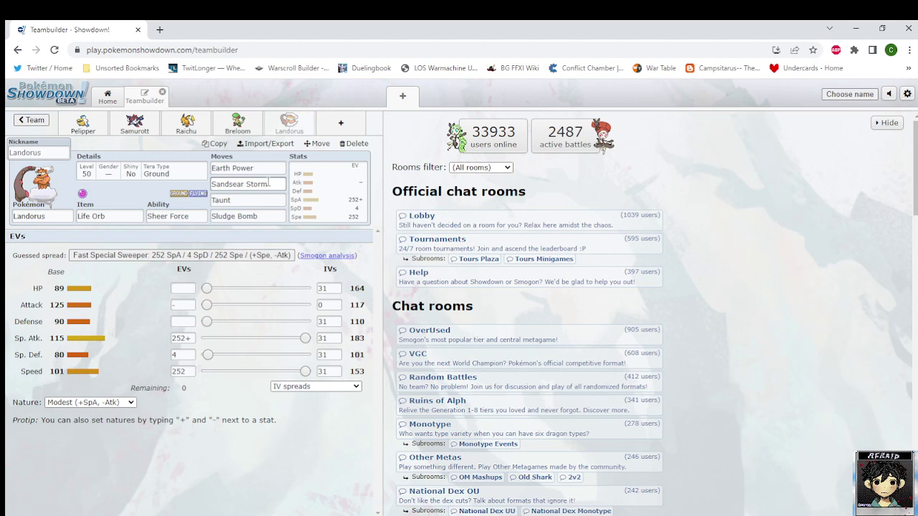
left_click(256, 172)
left_click(256, 172)
scroll(61, 351, "down", 3)
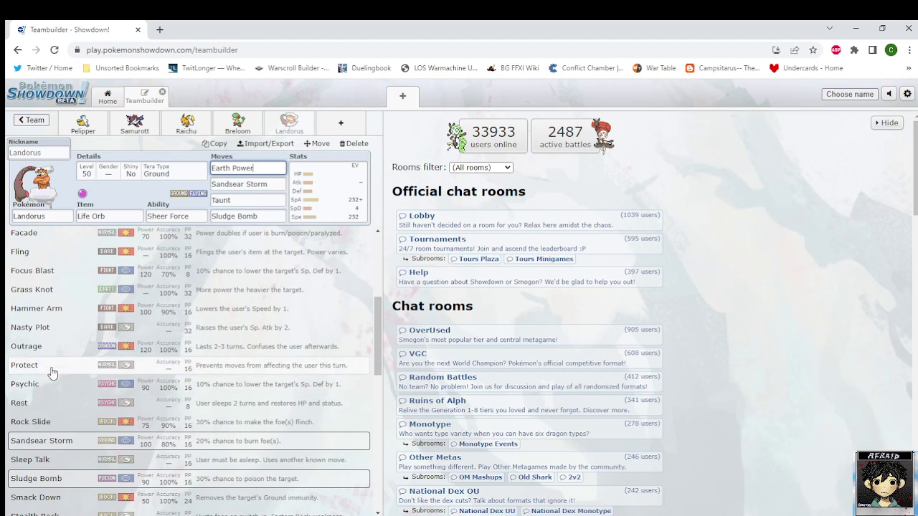
left_click(51, 367)
left_click(142, 200)
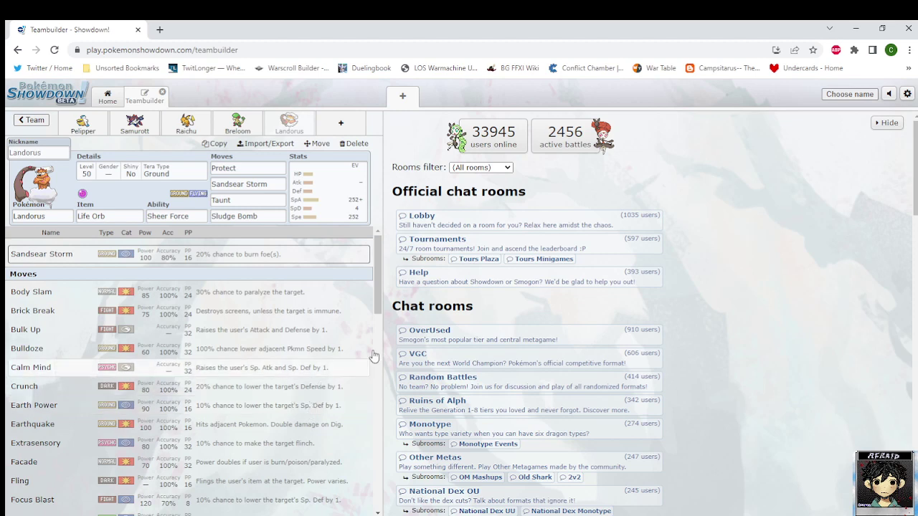
Open a sixth team slot and look through the DUber and DOU Pokémon for a suitable last member.
left_click(344, 126)
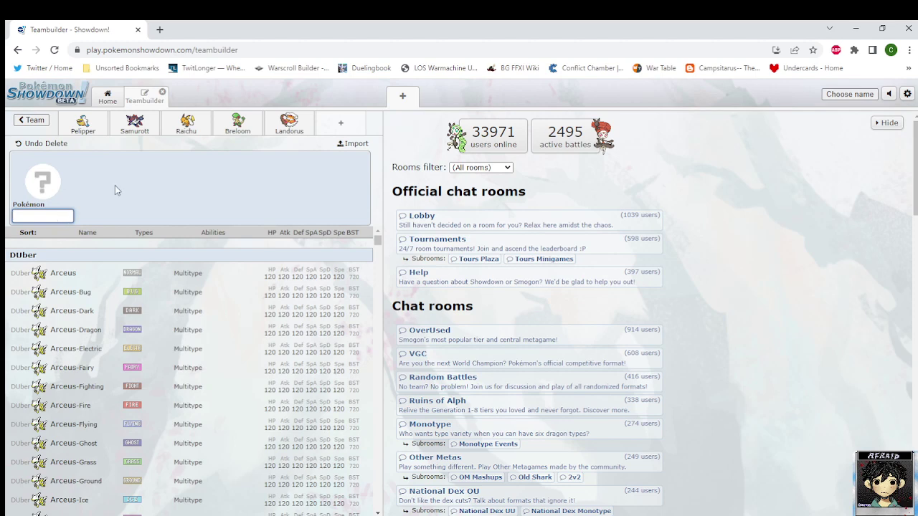
scroll(123, 373, "down", 3)
scroll(128, 362, "down", 3)
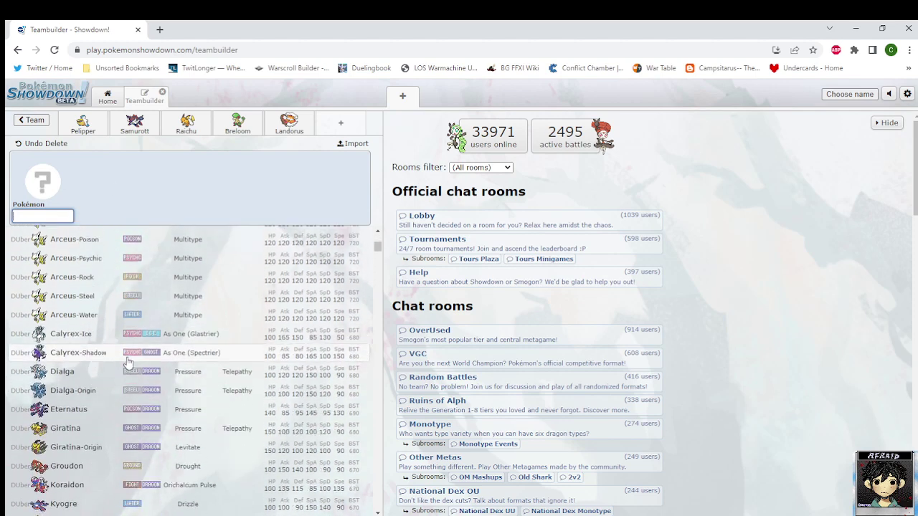
scroll(141, 479, "down", 2)
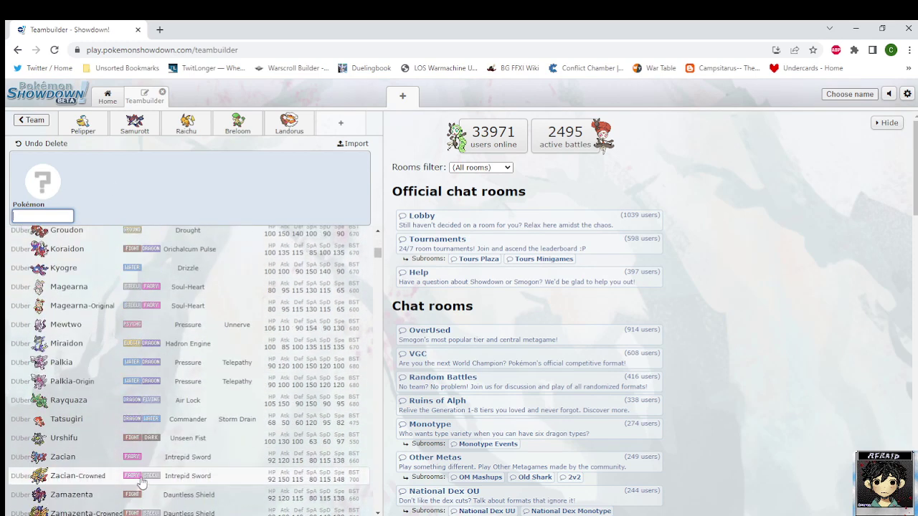
scroll(141, 466, "down", 2)
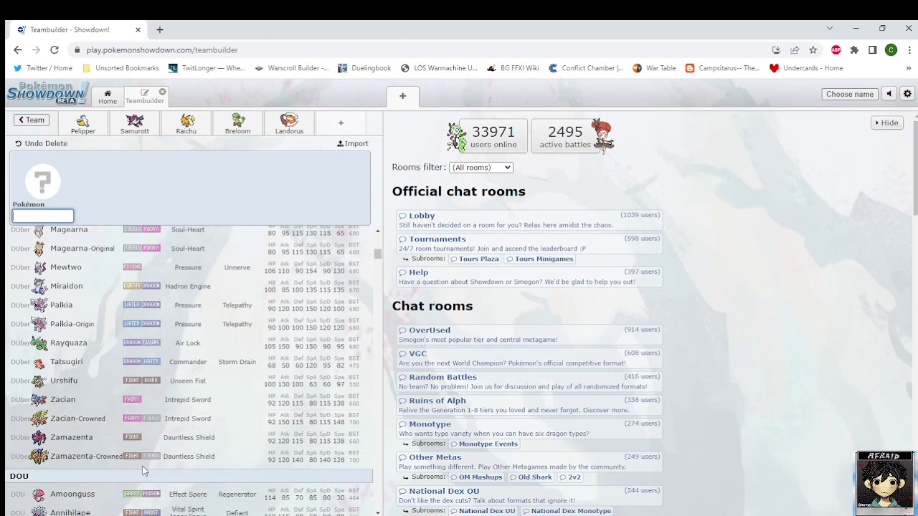
scroll(143, 456, "down", 2)
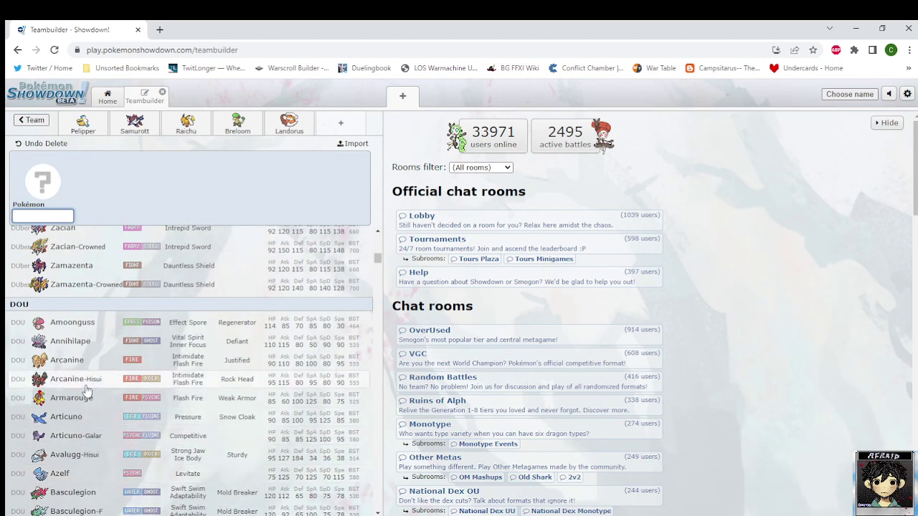
scroll(87, 391, "up", 1)
scroll(100, 428, "up", 10)
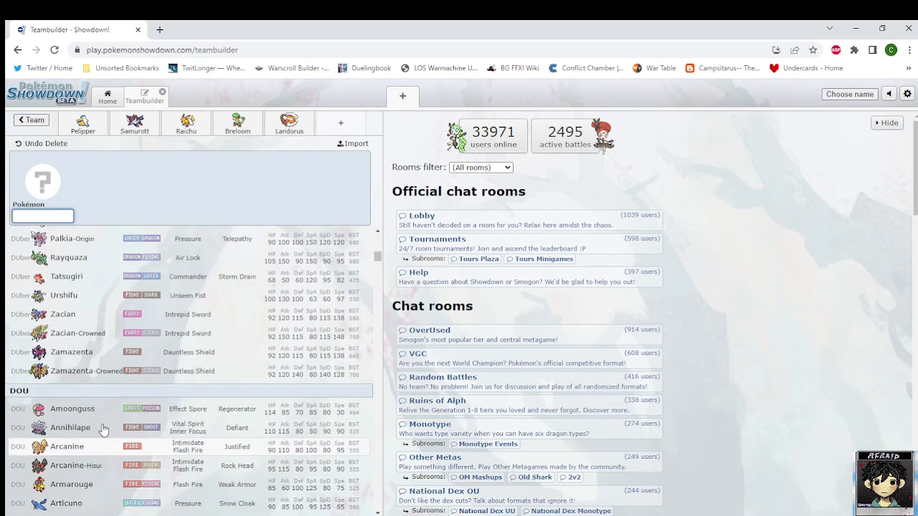
scroll(107, 409, "up", 3)
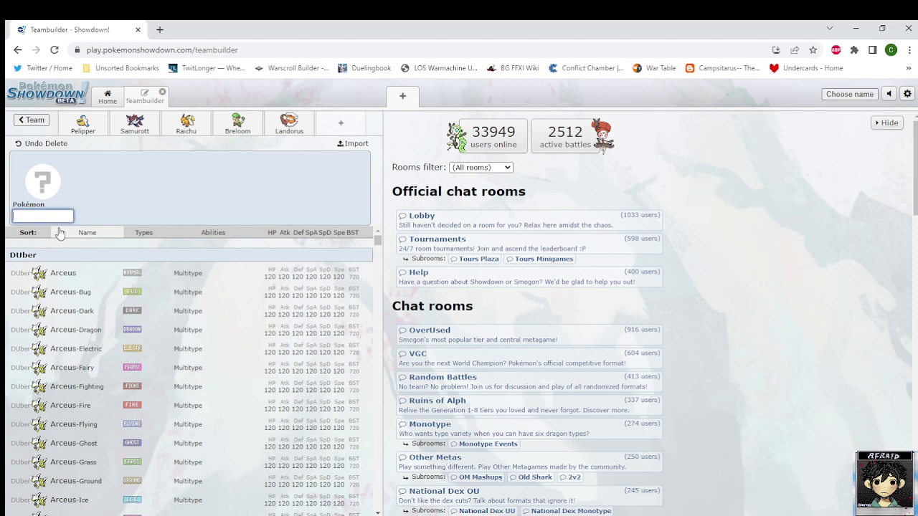
scroll(96, 383, "down", 5)
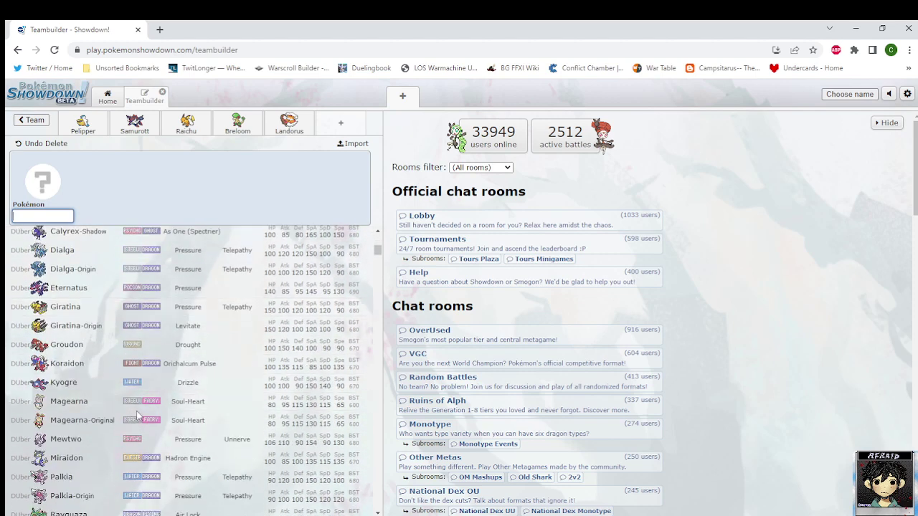
scroll(136, 414, "up", 2)
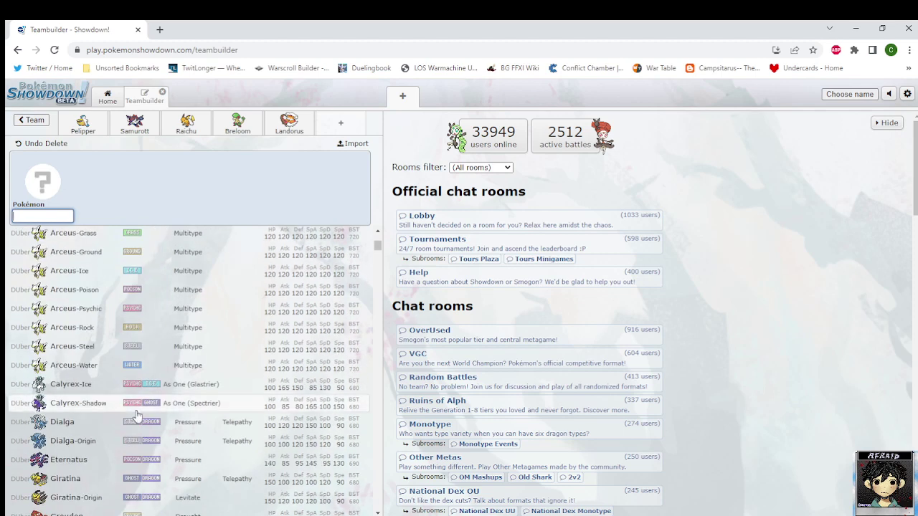
scroll(136, 416, "down", 3)
scroll(136, 421, "down", 2)
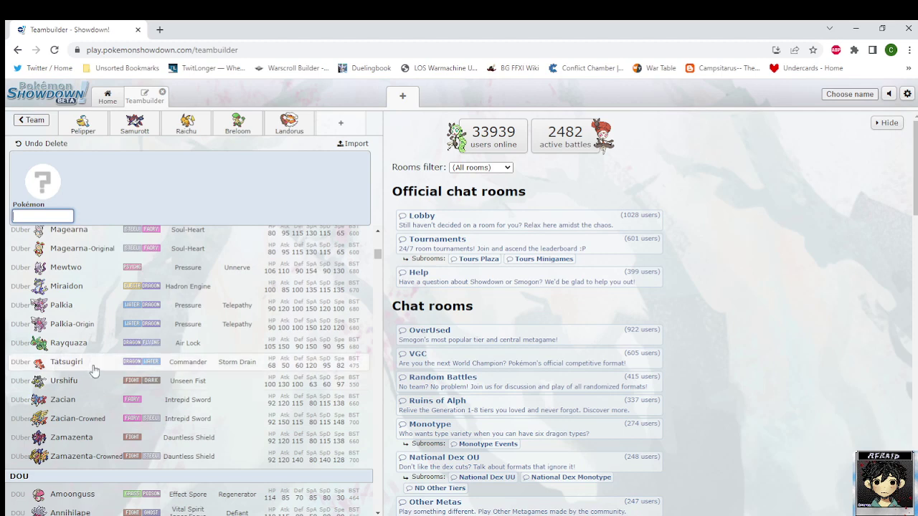
scroll(93, 368, "up", 10)
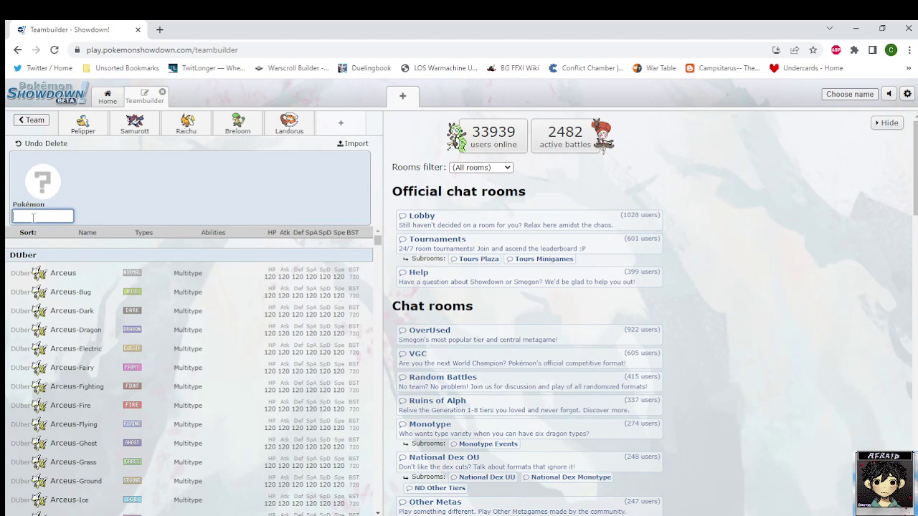
Search for "Tink" and add Tinkaton as the sixth team member.
type("Rink")
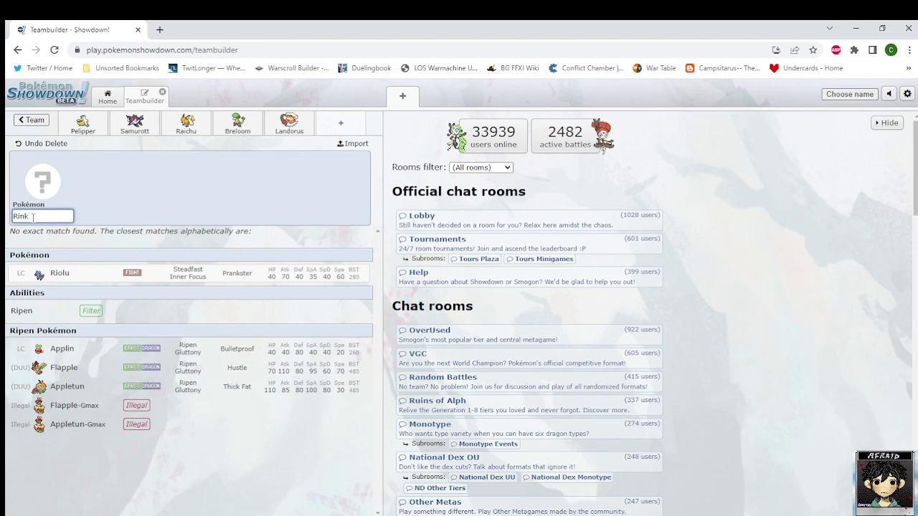
key("BackSpace")
key("BackSpace")
key("BackSpace")
key("BackSpace")
type("T")
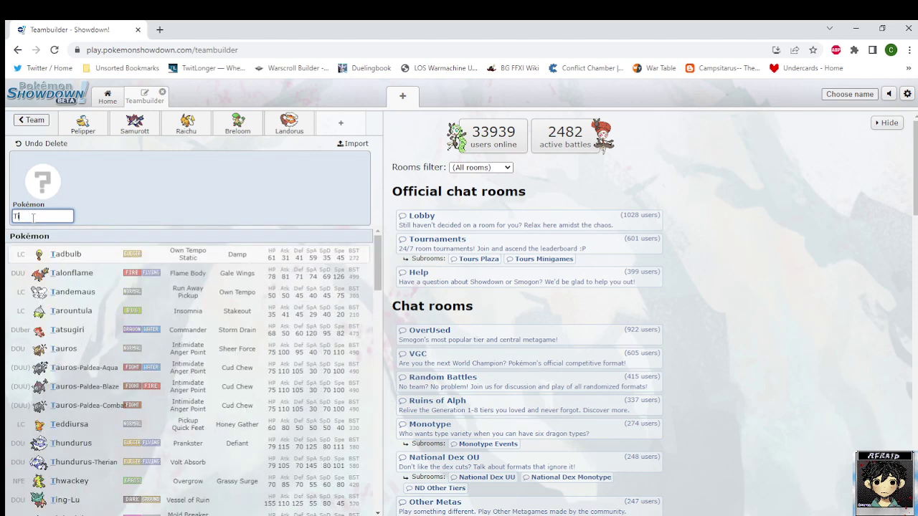
type("ink")
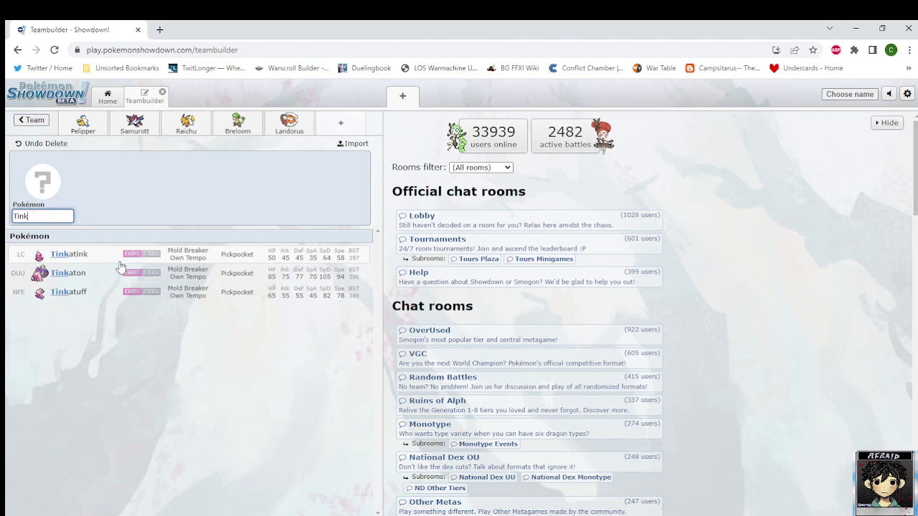
left_click(69, 274)
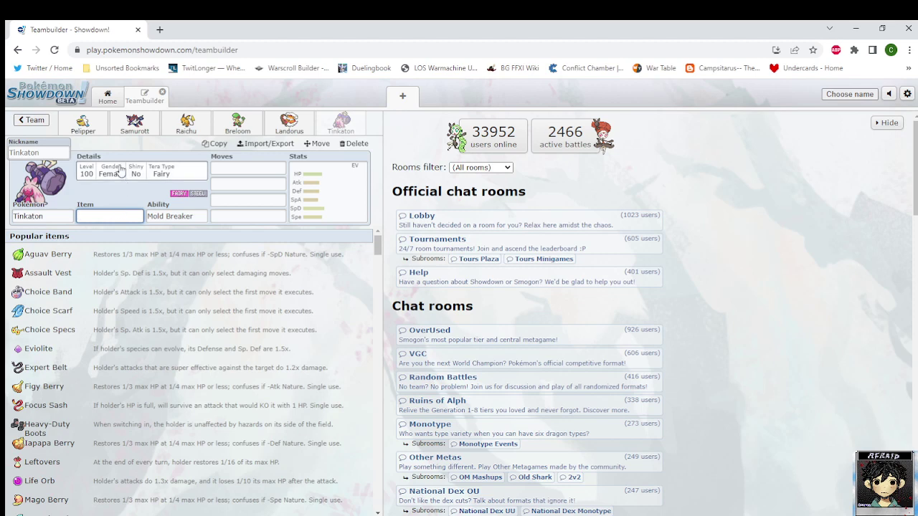
Review the items held by Pelipper, Samurott, Raichu, Breloom and Landorus, and return to Tinkaton's set.
left_click(82, 121)
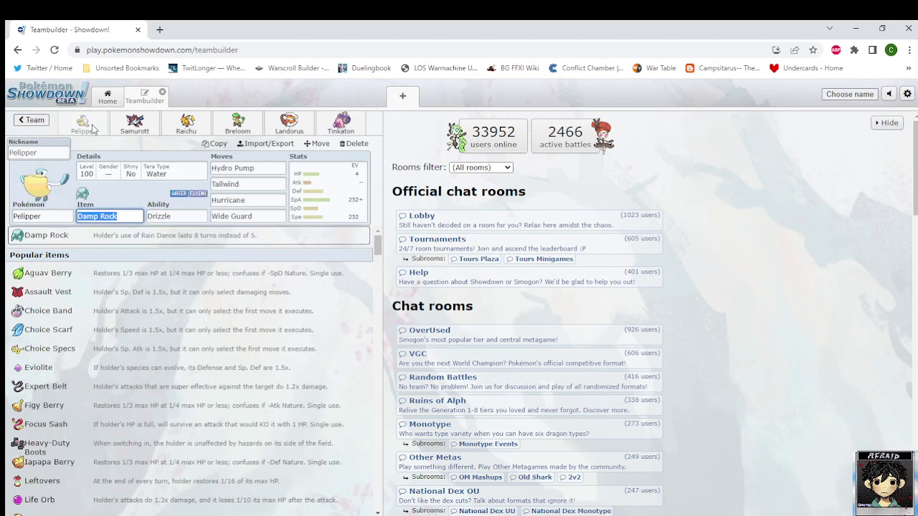
left_click(140, 133)
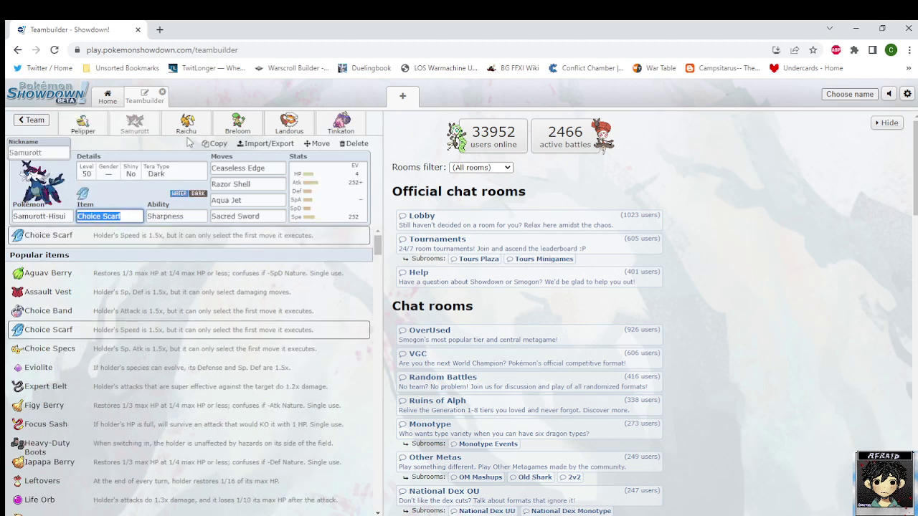
left_click(185, 135)
left_click(229, 127)
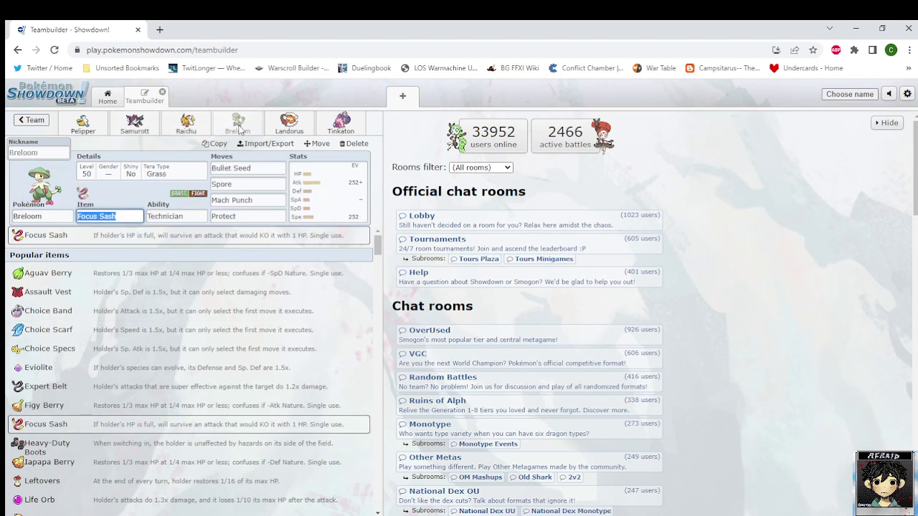
left_click(280, 127)
left_click(341, 123)
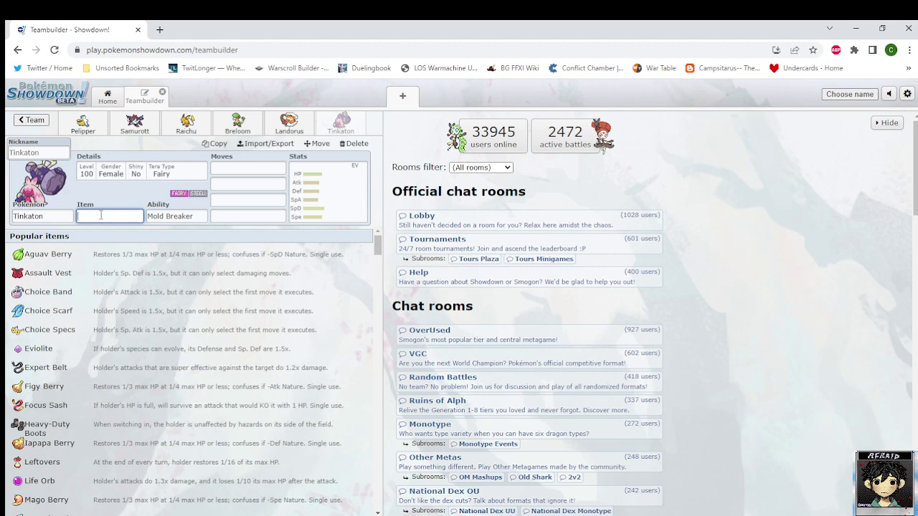
Give Tinkaton the Assault Vest as its held item and keep Mold Breaker as its ability.
left_click(103, 278)
left_click(103, 277)
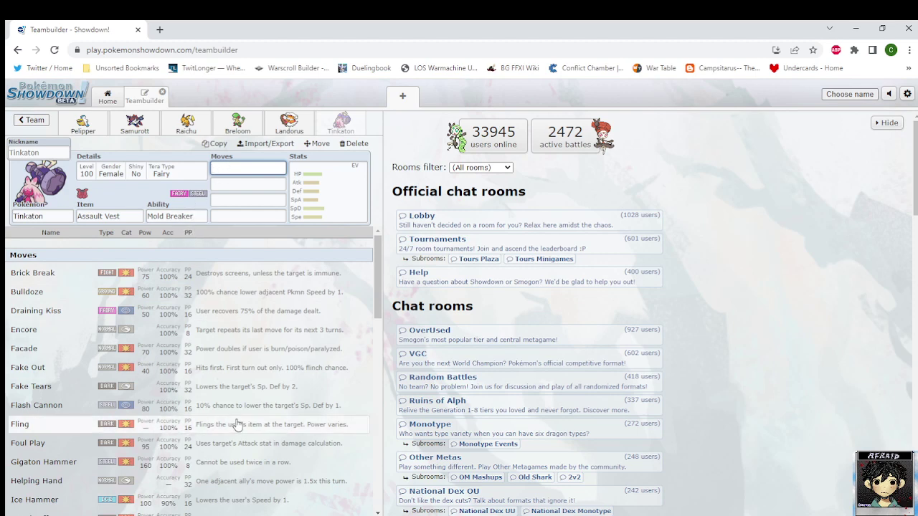
Set Tinkaton's first two moves to Gigaton Hammer and Fake Out.
type("Giga")
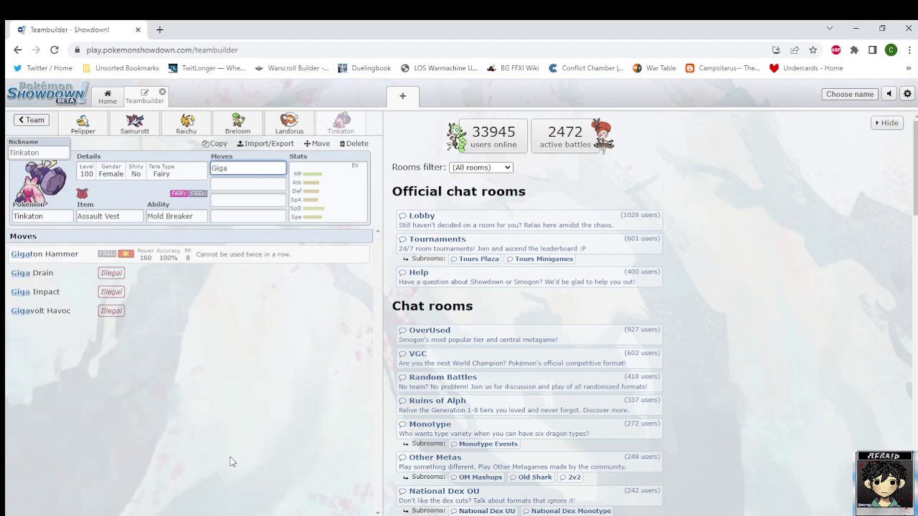
left_click(225, 255)
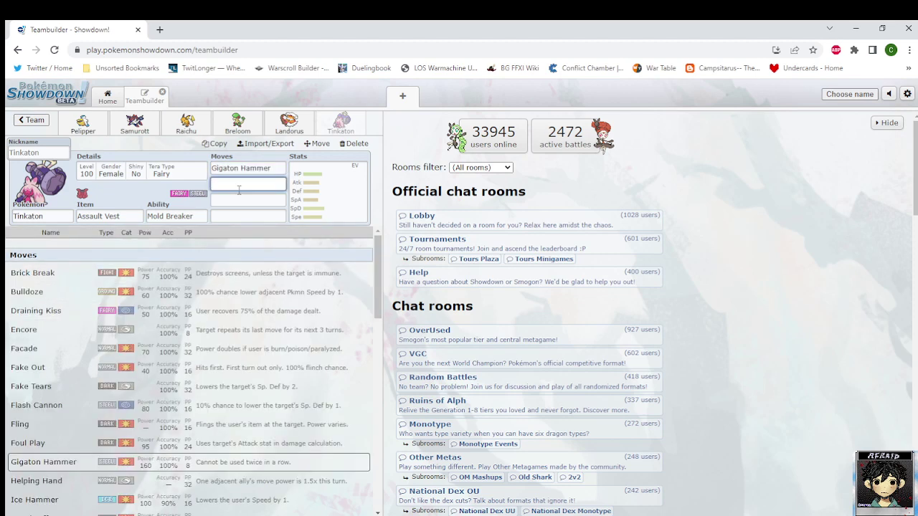
type("Fake")
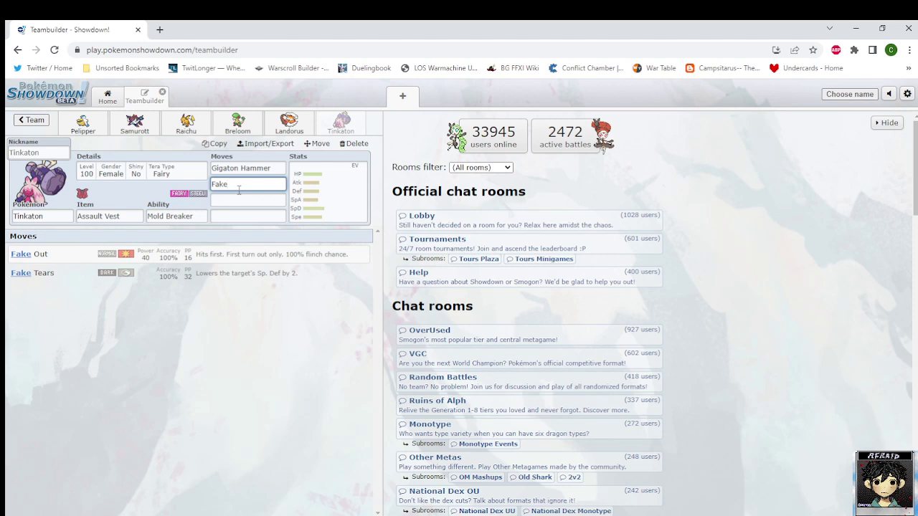
left_click(230, 256)
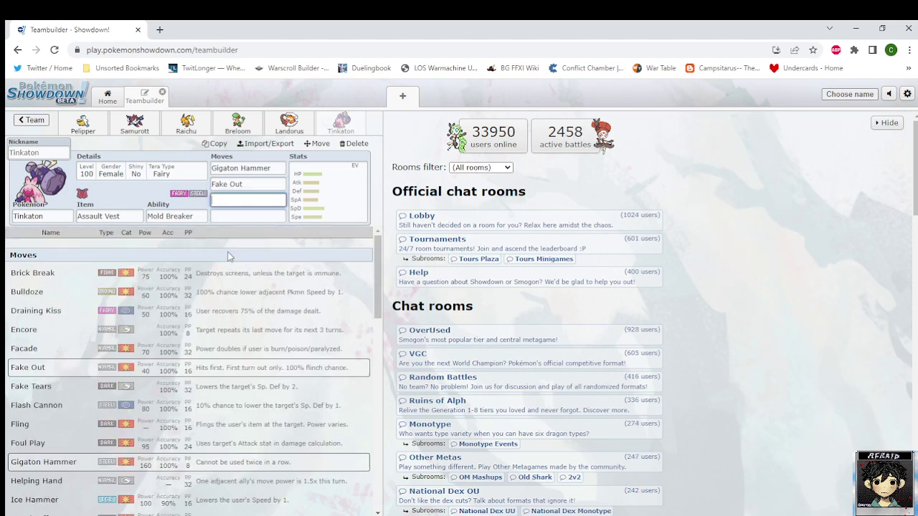
Look through Tinkaton's available moves and add Encore as its third move.
scroll(180, 427, "down", 2)
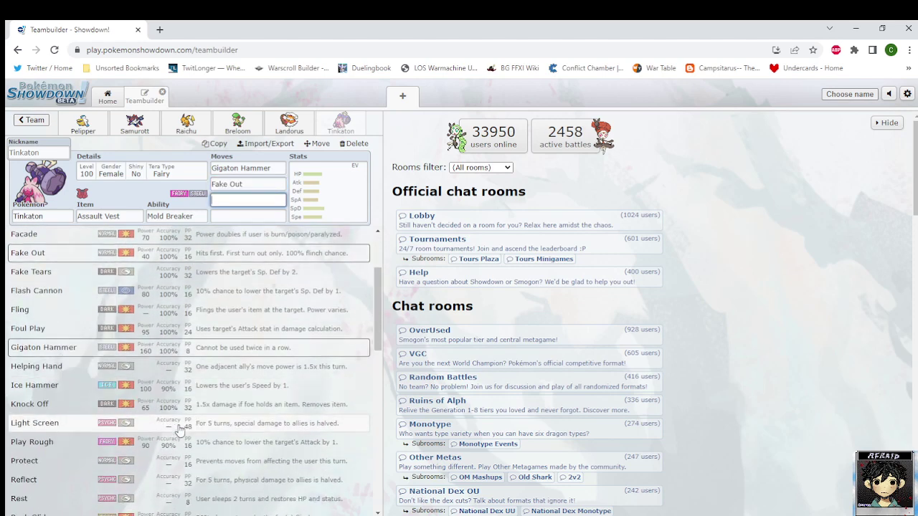
scroll(179, 428, "down", 5)
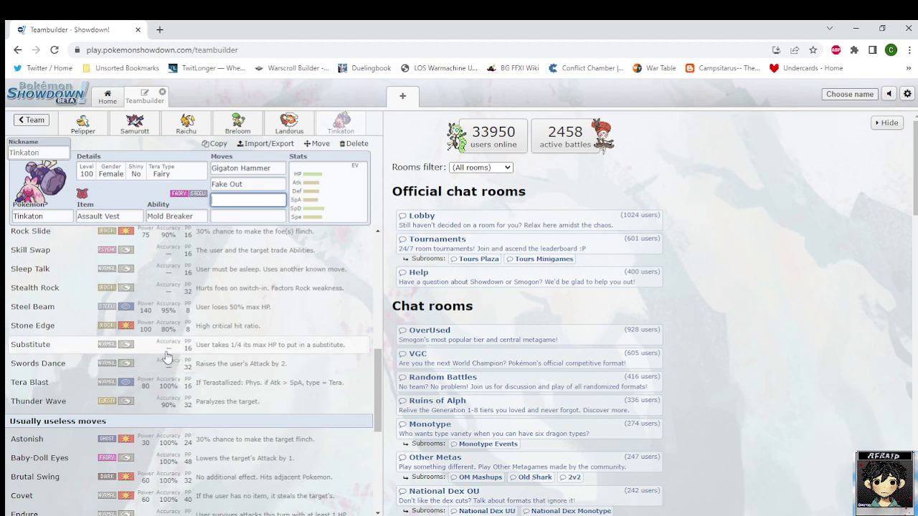
scroll(166, 357, "up", 1)
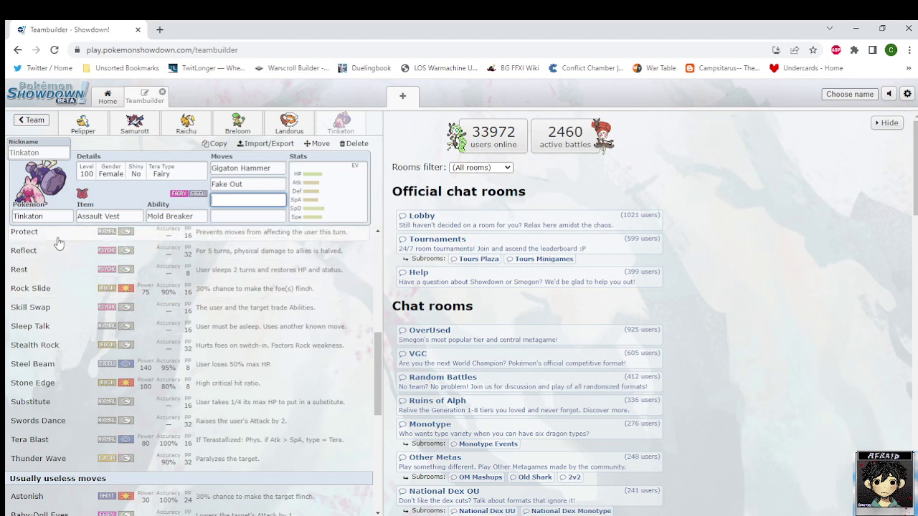
scroll(82, 369, "up", 7)
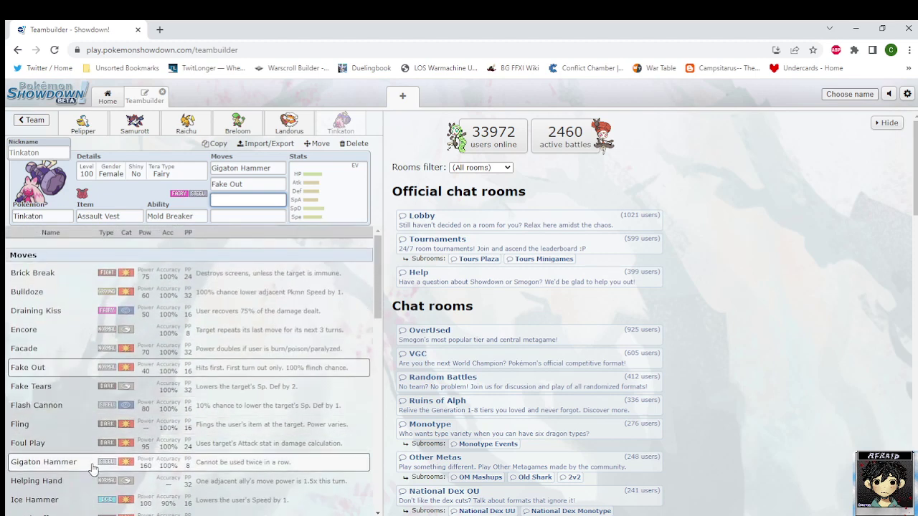
left_click(43, 334)
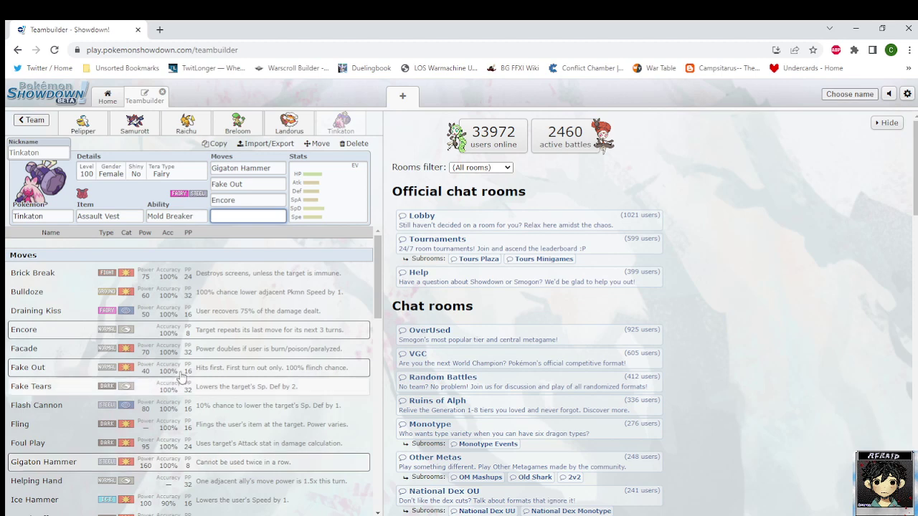
Replace Tinkaton's Assault Vest with a Sitrus Berry.
left_click(123, 217)
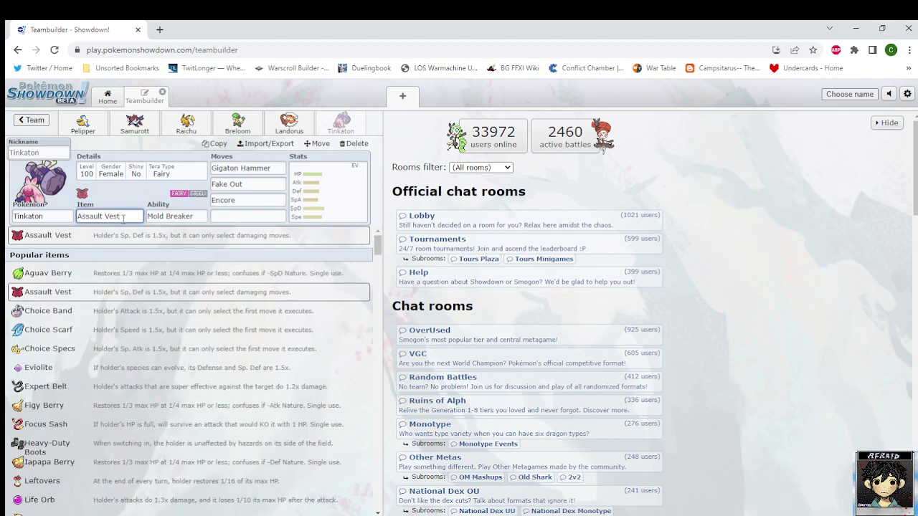
key("BackSpace")
key("BackSpace")
key("BackSpace")
key("BackSpace")
key("BackSpace")
key("BackSpace")
key("BackSpace")
key("BackSpace")
key("BackSpace")
key("BackSpace")
type("Sit")
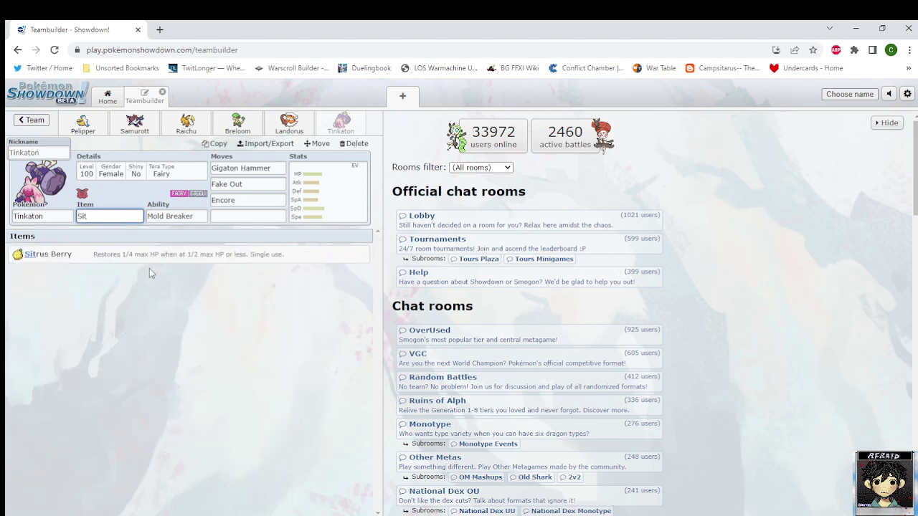
left_click(143, 263)
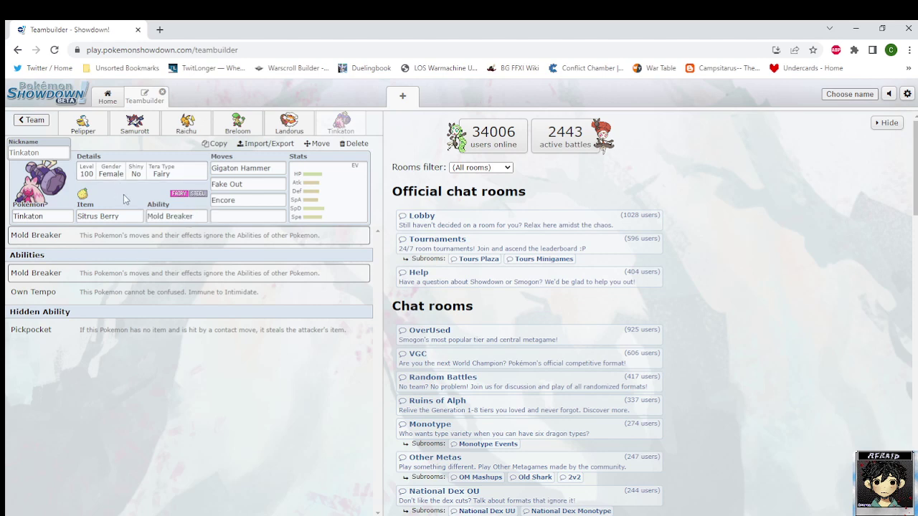
Browse the available moves and add Fake Tears as Tinkaton's fourth move.
left_click(219, 216)
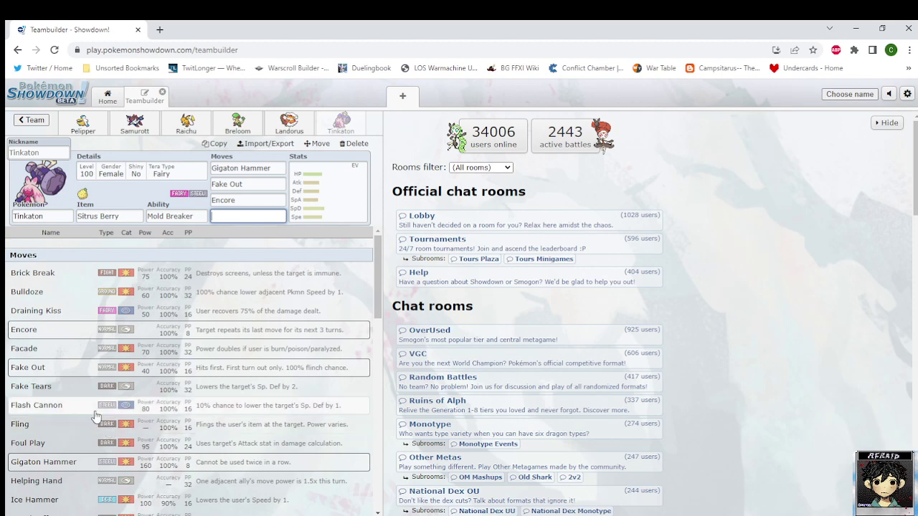
scroll(93, 411, "down", 3)
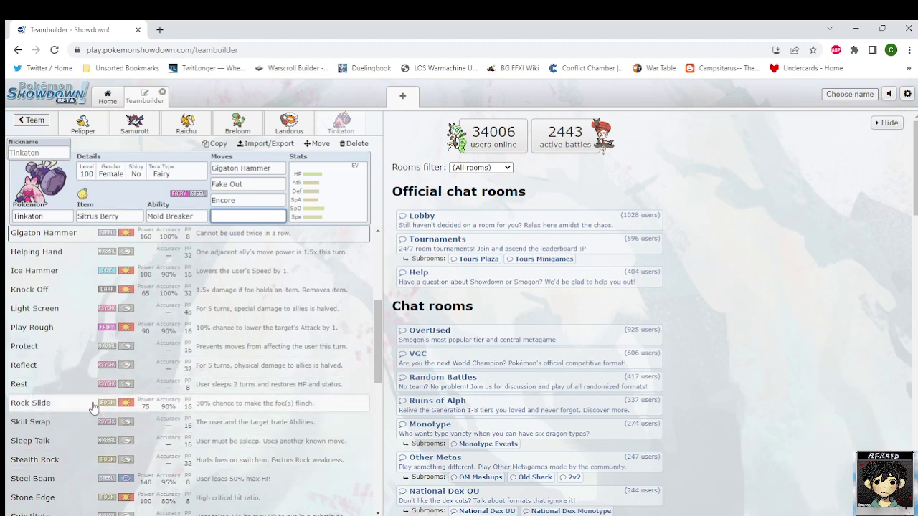
scroll(94, 430, "down", 1)
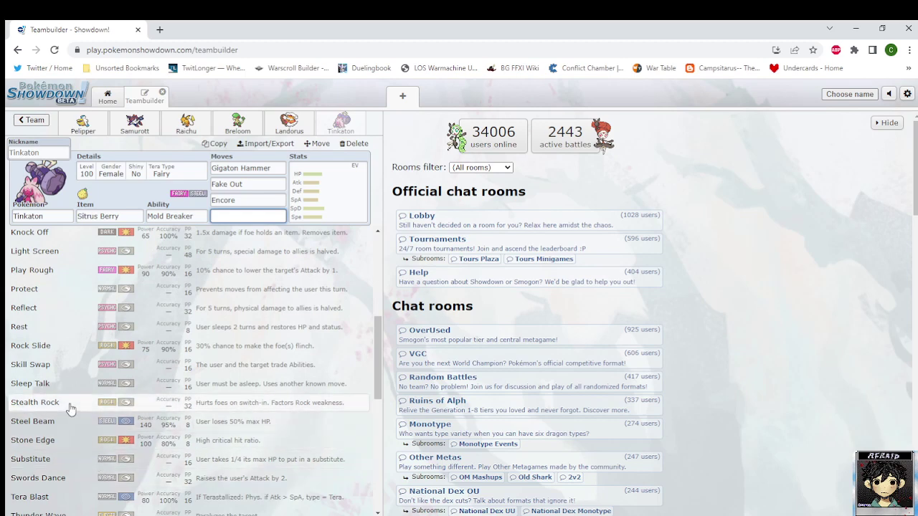
scroll(71, 413, "down", 2)
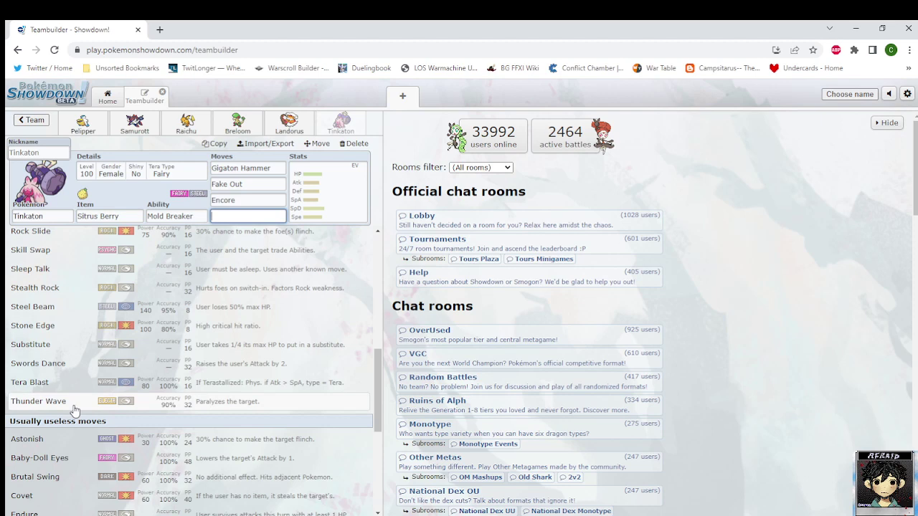
scroll(78, 351, "up", 8)
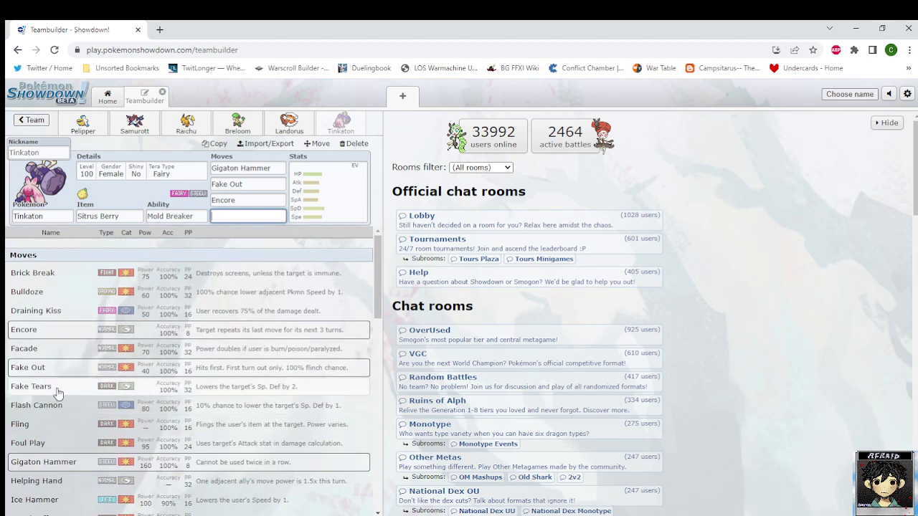
left_click(58, 393)
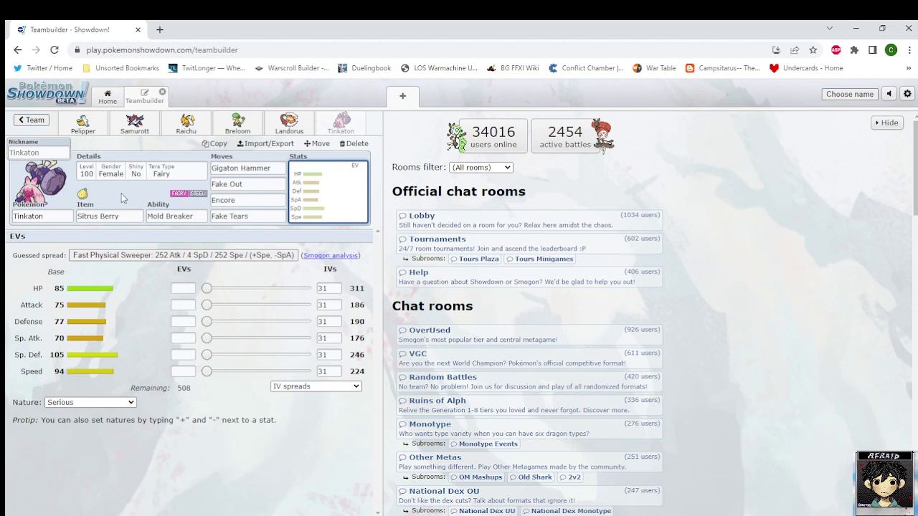
Replace Fake Tears with Play Rough in Tinkaton's fourth move slot.
left_click(264, 220)
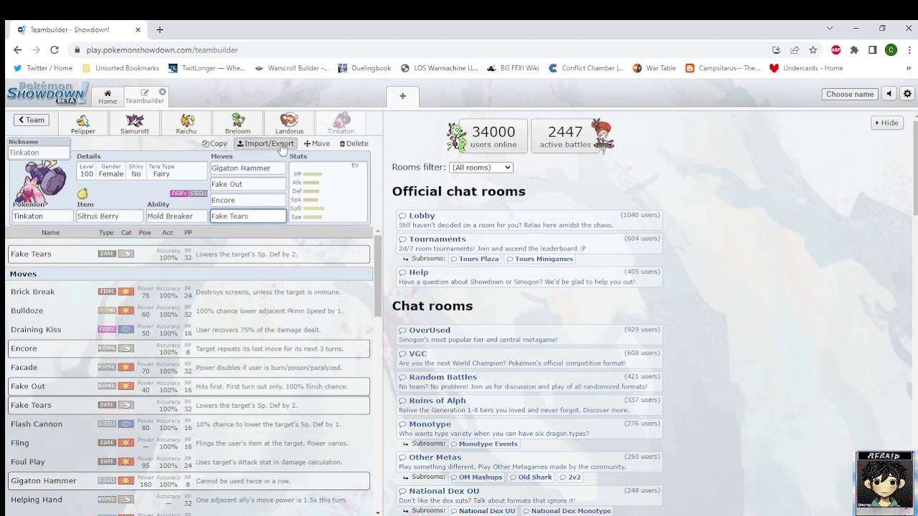
scroll(128, 462, "down", 3)
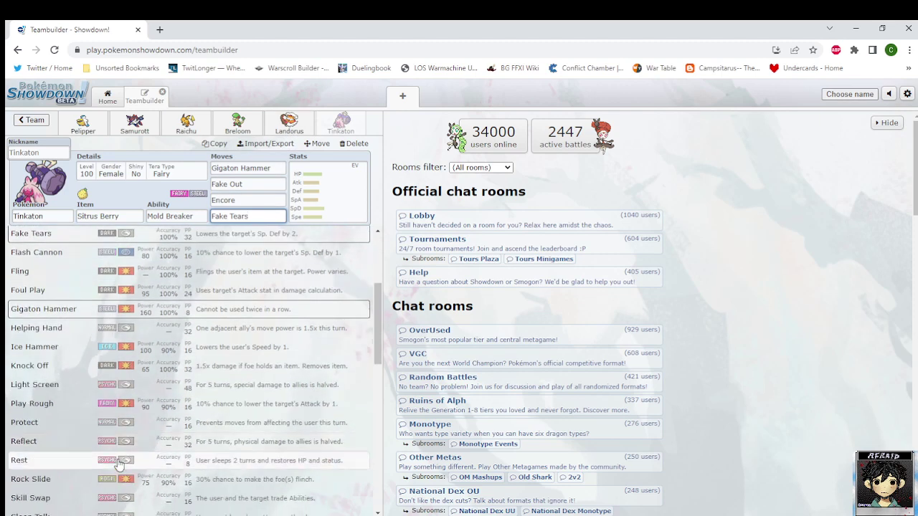
scroll(107, 469, "down", 2)
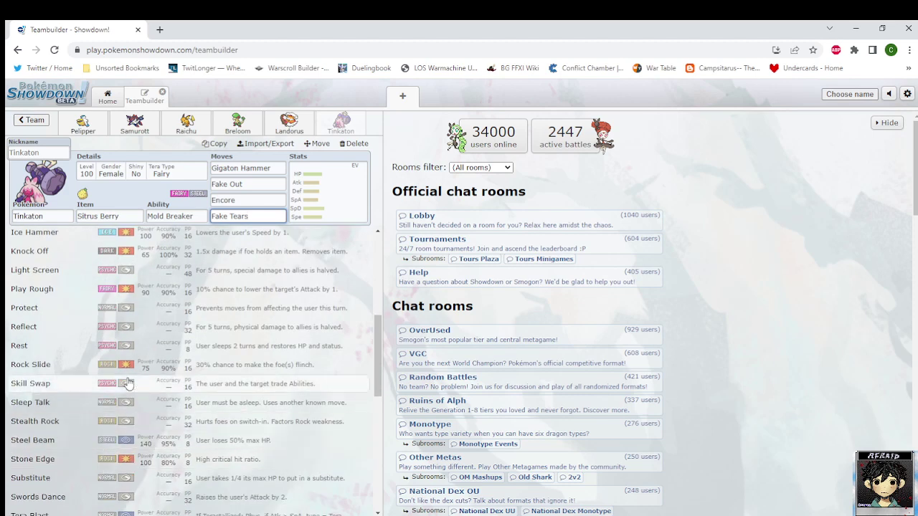
scroll(107, 423, "down", 1)
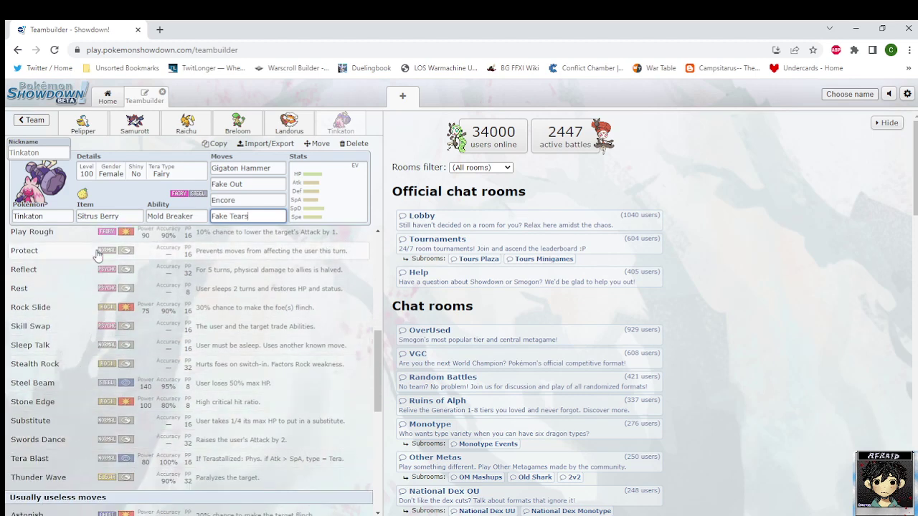
scroll(58, 264, "up", 1)
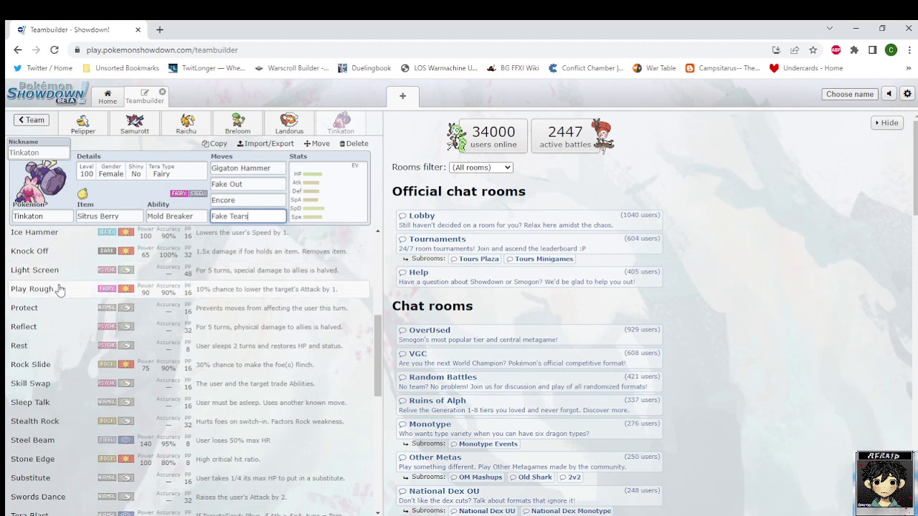
left_click(59, 289)
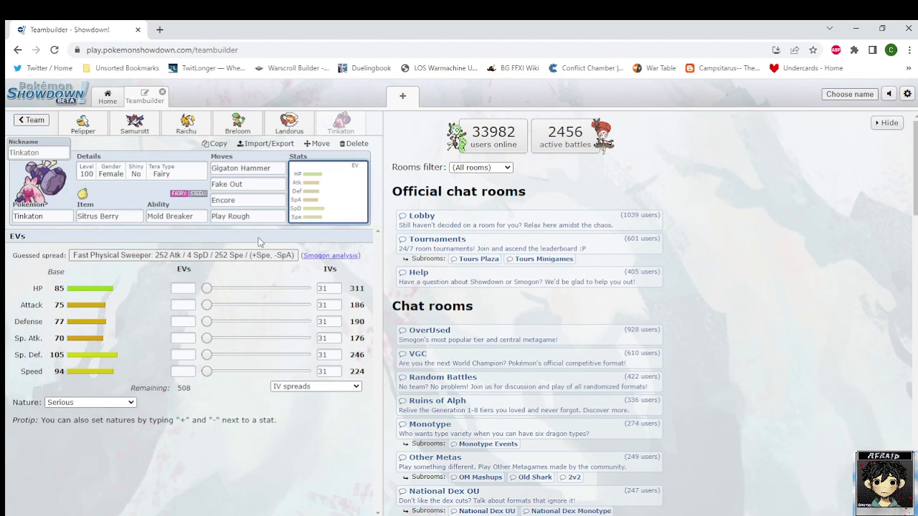
left_click(256, 200)
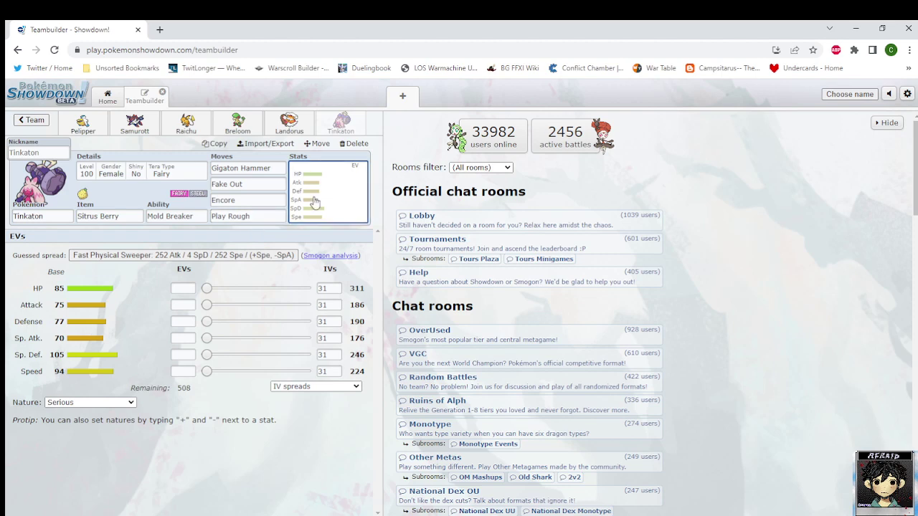
left_click(255, 200)
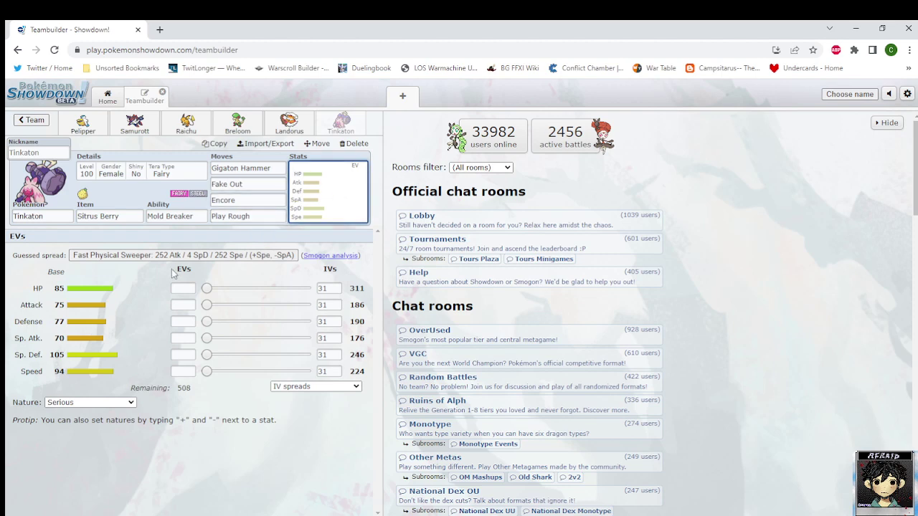
left_click(248, 202)
left_click(248, 202)
left_click(455, 142)
Allocate 252 EVs to Tinkaton's Attack and set its level to 50.
left_click_drag(206, 304, 344, 312)
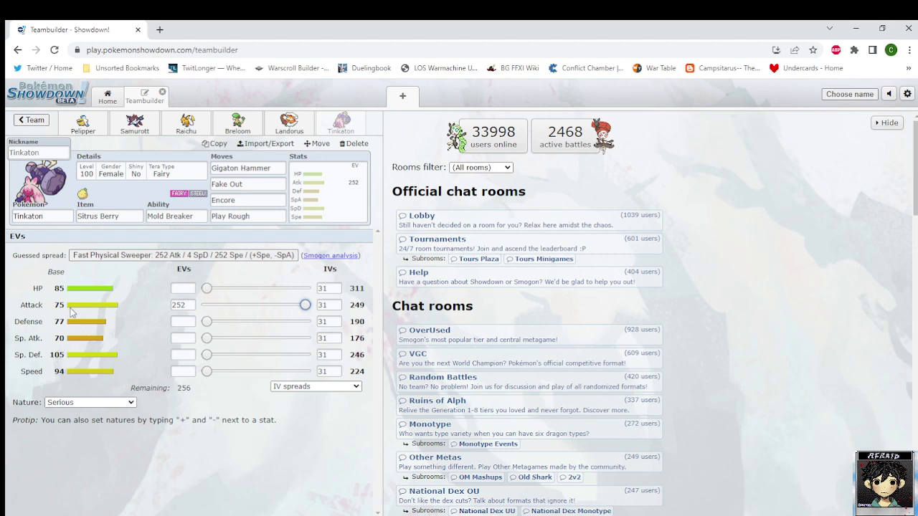
left_click(80, 177)
double_click(81, 250)
type("88")
key("BackSpace")
key("BackSpace")
type("59")
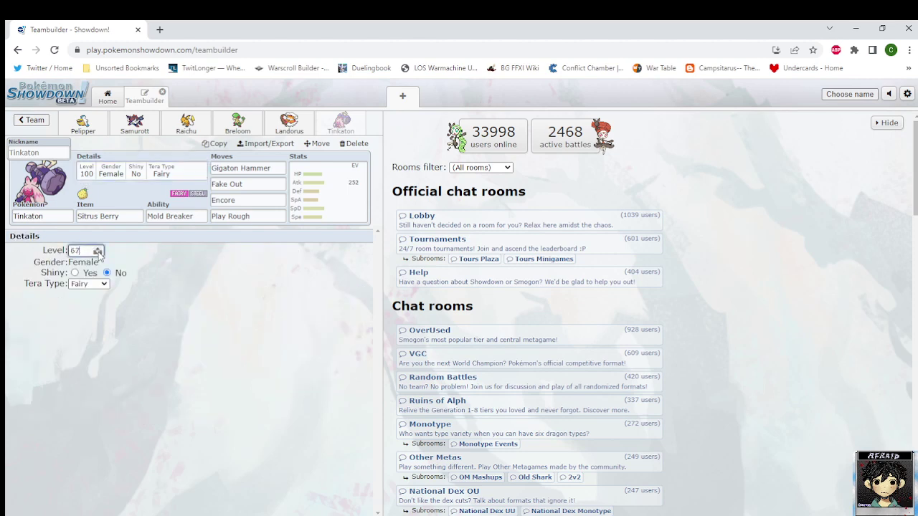
left_click(97, 253)
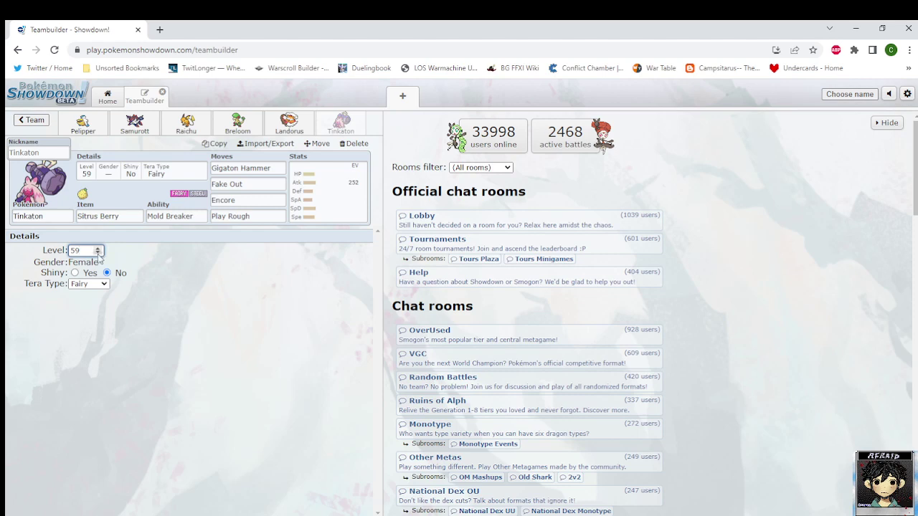
left_click(98, 253)
left_click(98, 253)
left_click(98, 253)
left_click(319, 195)
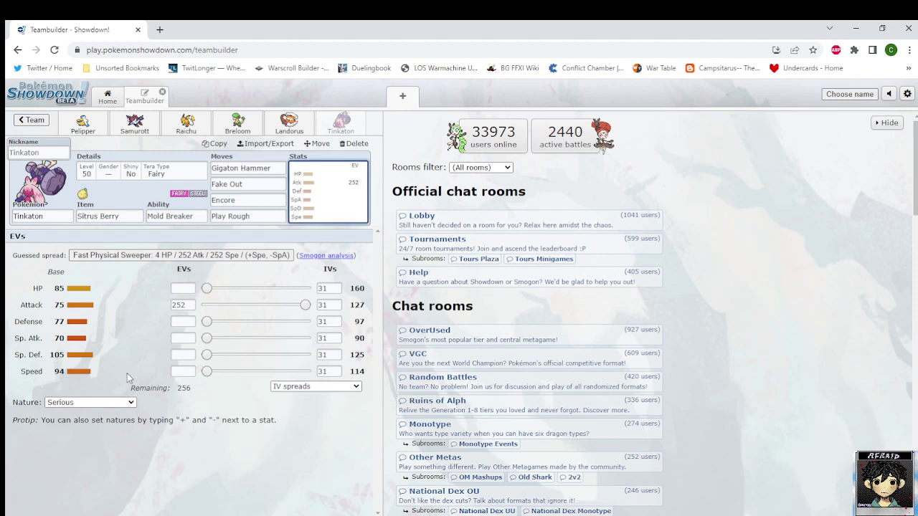
Check Landorus's set for comparison and allocate 252 EVs to Tinkaton's HP.
left_click(288, 123)
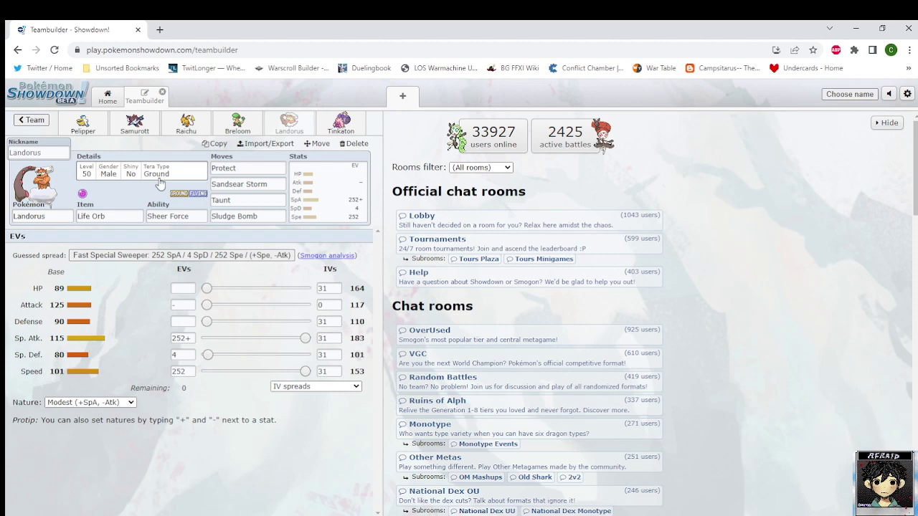
left_click(340, 124)
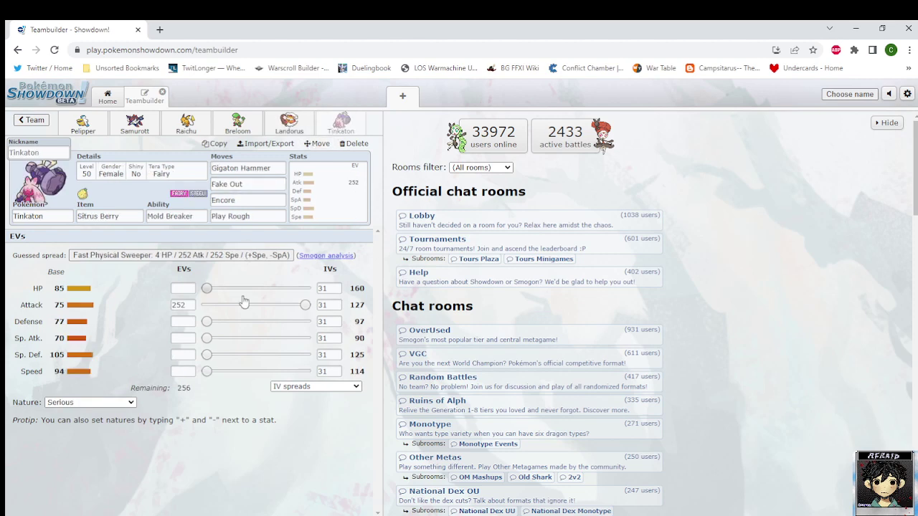
left_click(183, 370)
left_click(135, 355)
left_click(181, 288)
left_click_drag(205, 288, 305, 288)
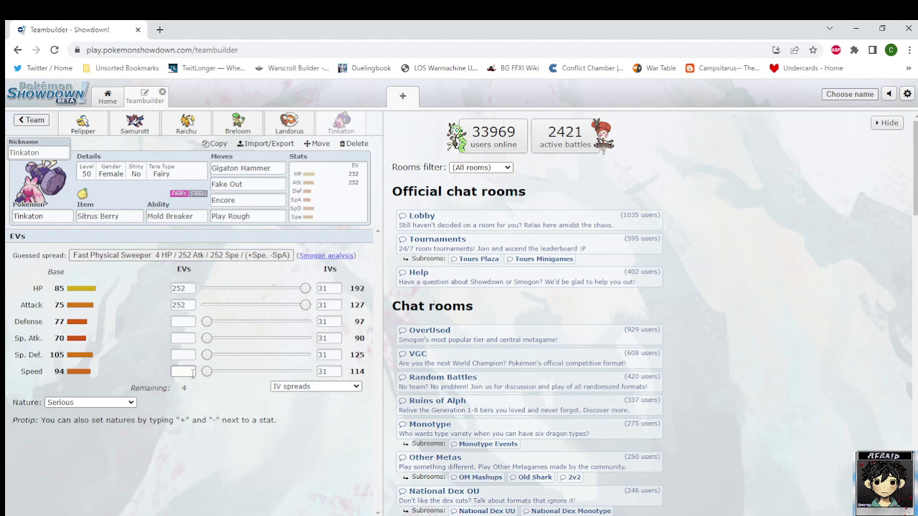
Put 4 EVs into Tinkaton's Defense and give it the Adamant (+Atk, -SpA) nature.
left_click(186, 321)
type("4")
left_click(259, 430)
key("a")
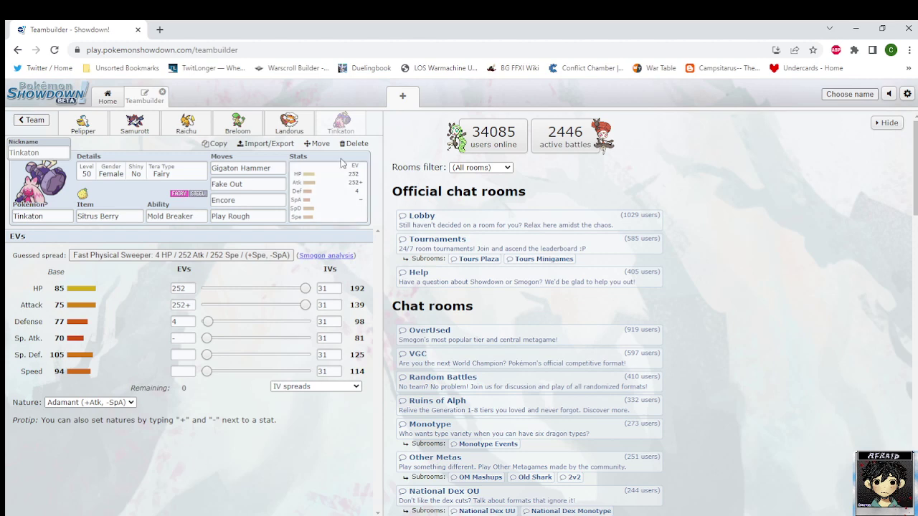
Review the individual sets of Landorus, Raichu, Samurott and Pelipper, and return to the full team overview.
left_click(290, 123)
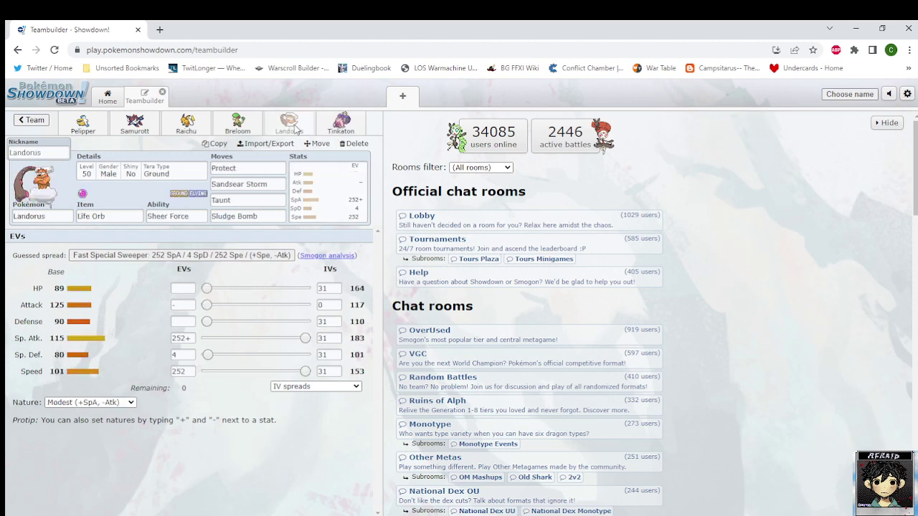
left_click(187, 123)
left_click(135, 123)
left_click(83, 123)
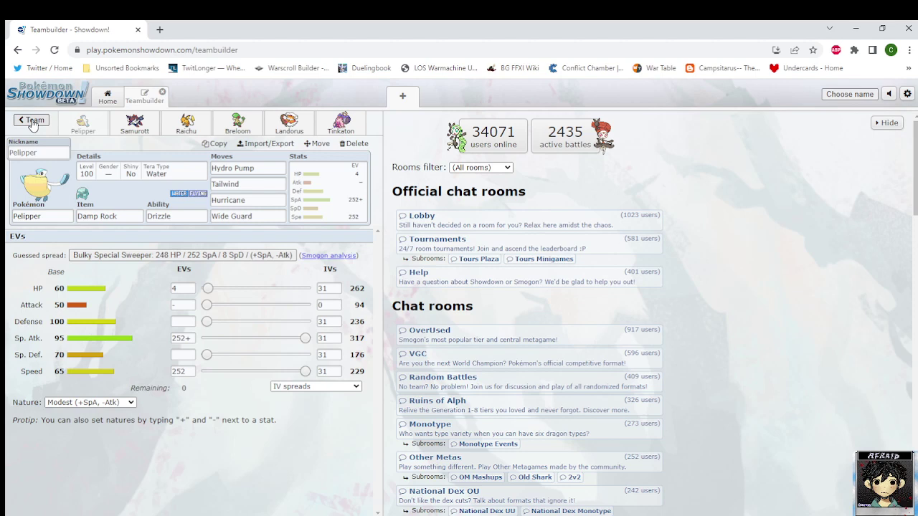
left_click(32, 120)
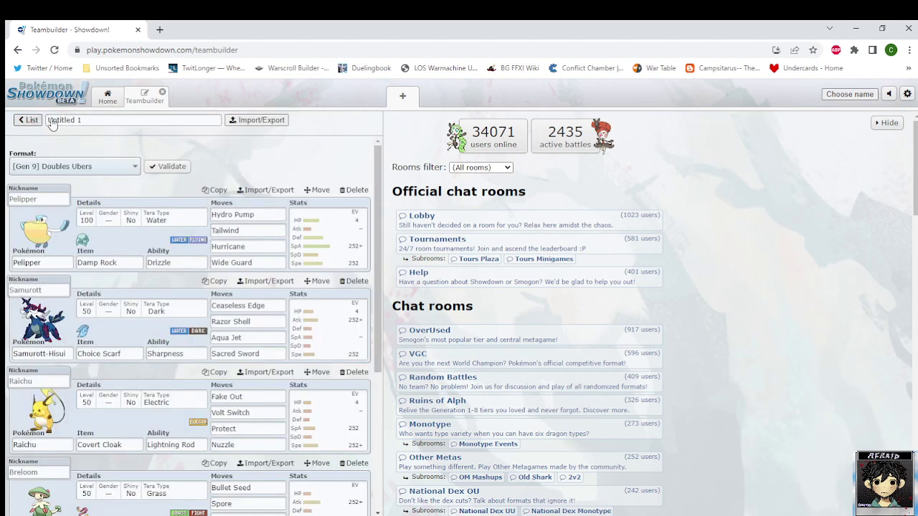
Look over the whole team and validate it against the [Gen 9] Doubles Ubers format, dismissing the validation report.
scroll(94, 255, "down", 4)
scroll(181, 273, "up", 4)
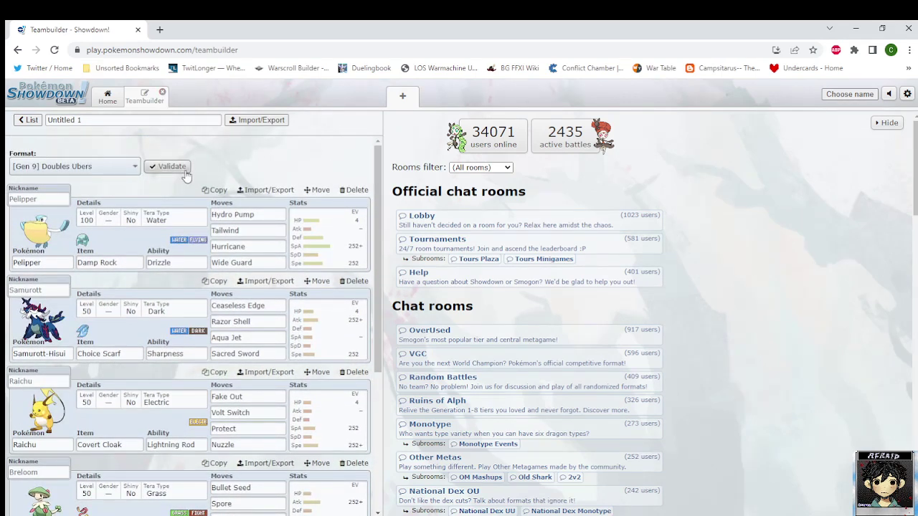
scroll(222, 183, "down", 5)
scroll(179, 179, "up", 5)
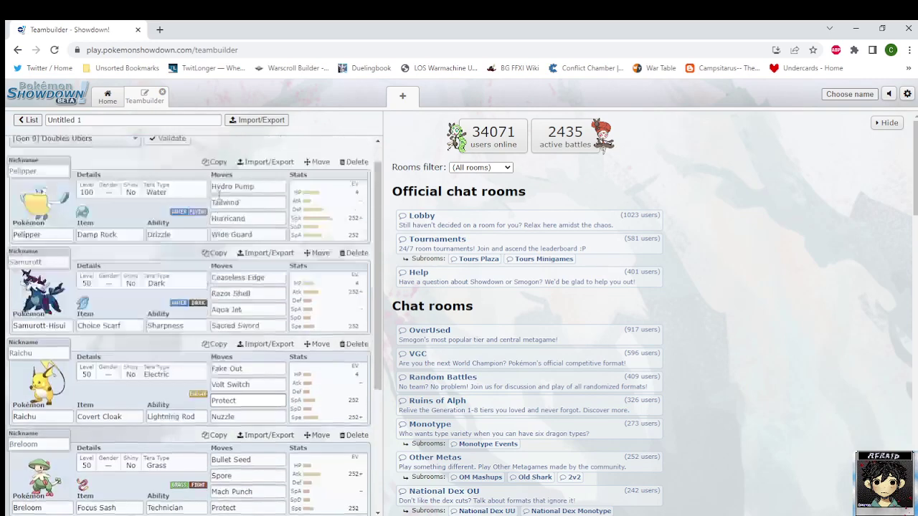
left_click(172, 169)
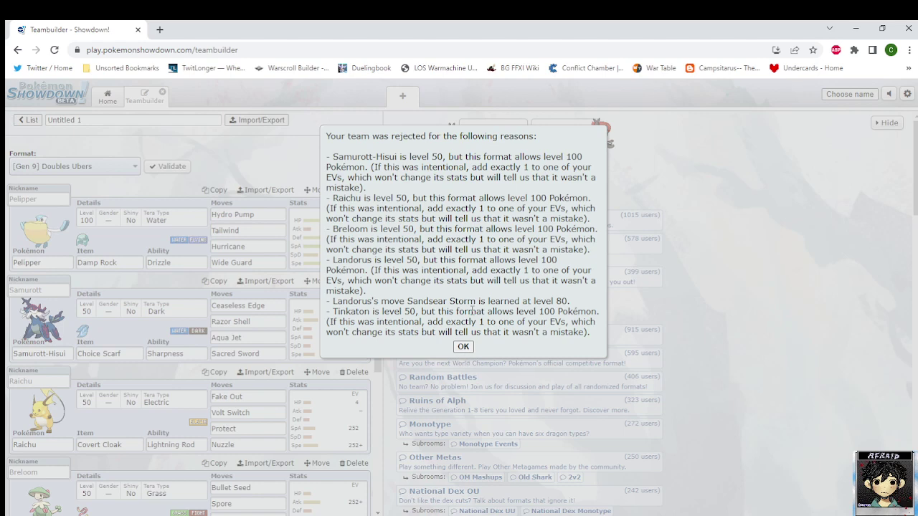
left_click(463, 347)
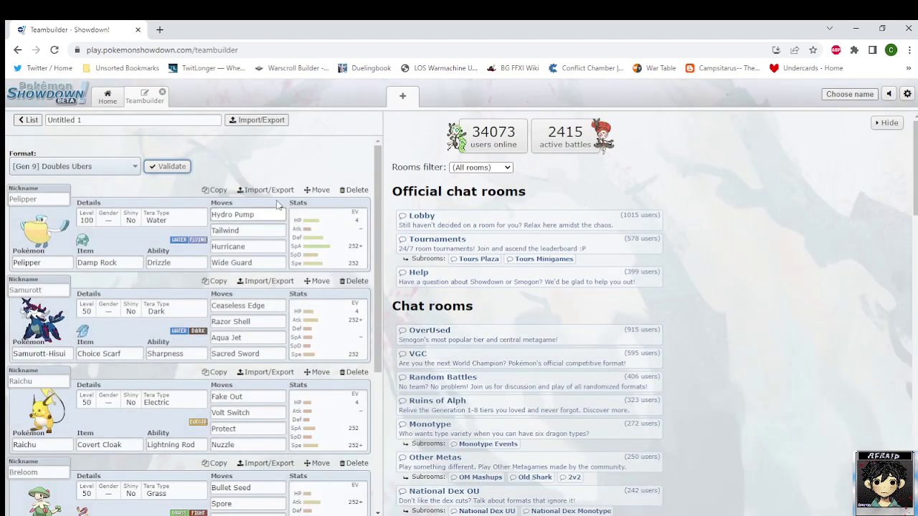
Leave the Untitled 1 team for the list of all teams and close the teambuilder.
scroll(233, 369, "down", 3)
scroll(104, 286, "up", 3)
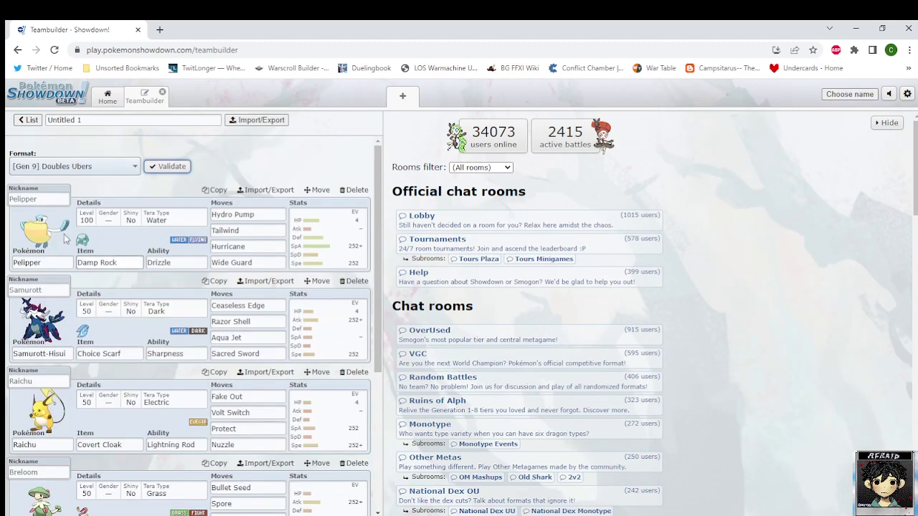
left_click(27, 120)
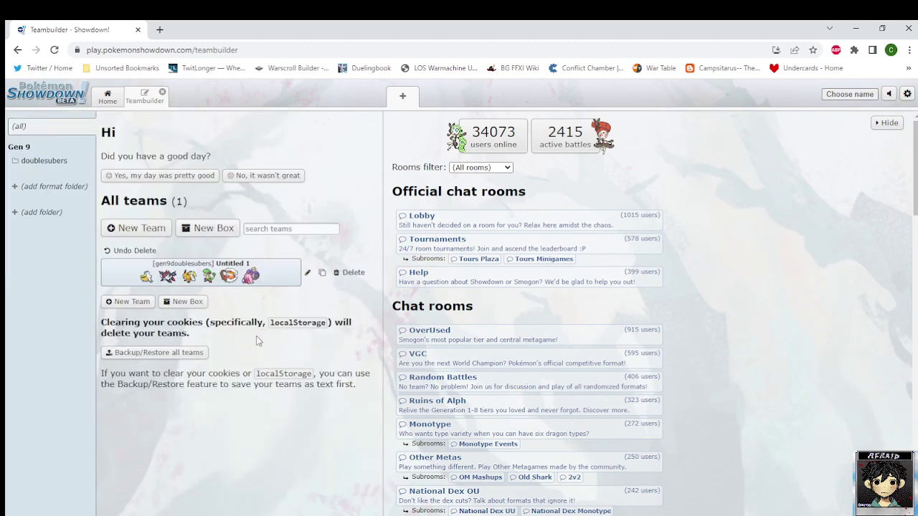
left_click(162, 93)
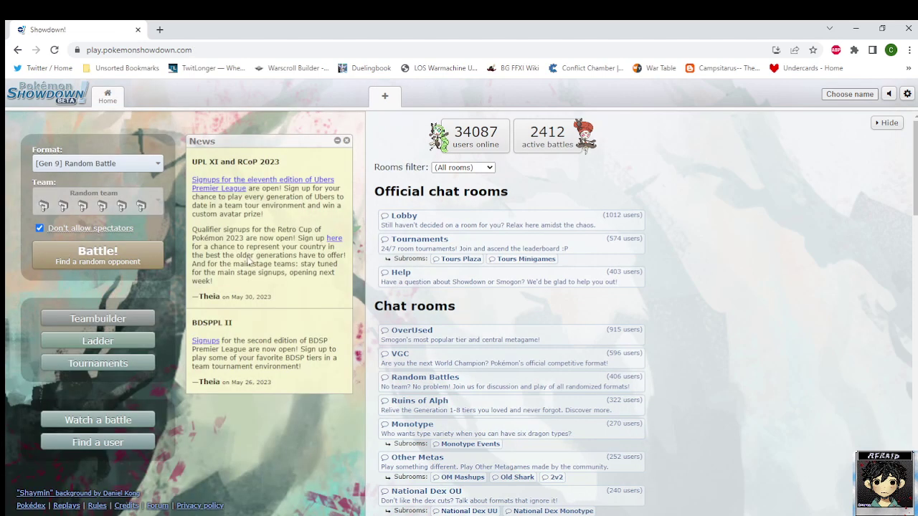